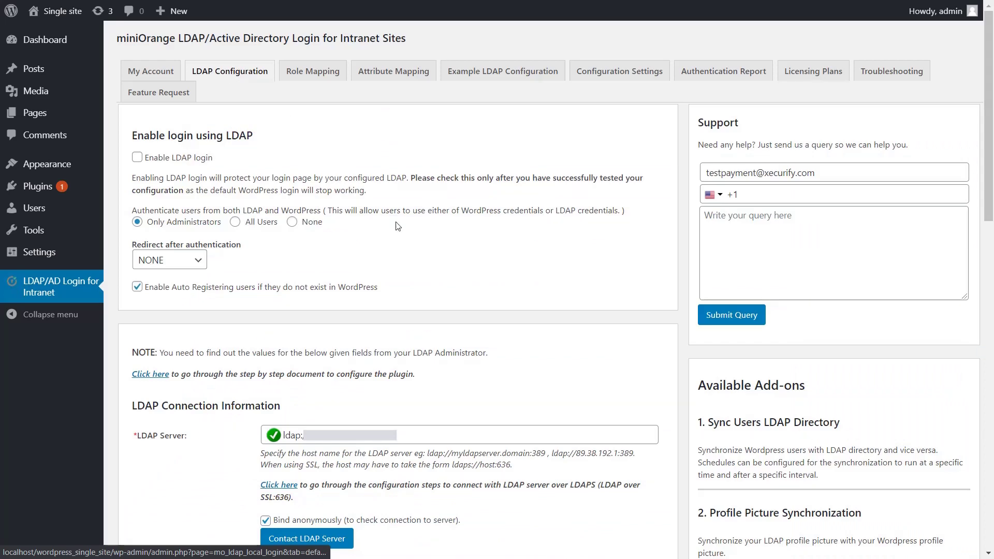
Paste the directory search base DN into the Search Base(s) field.
scroll(442, 253, down, 5)
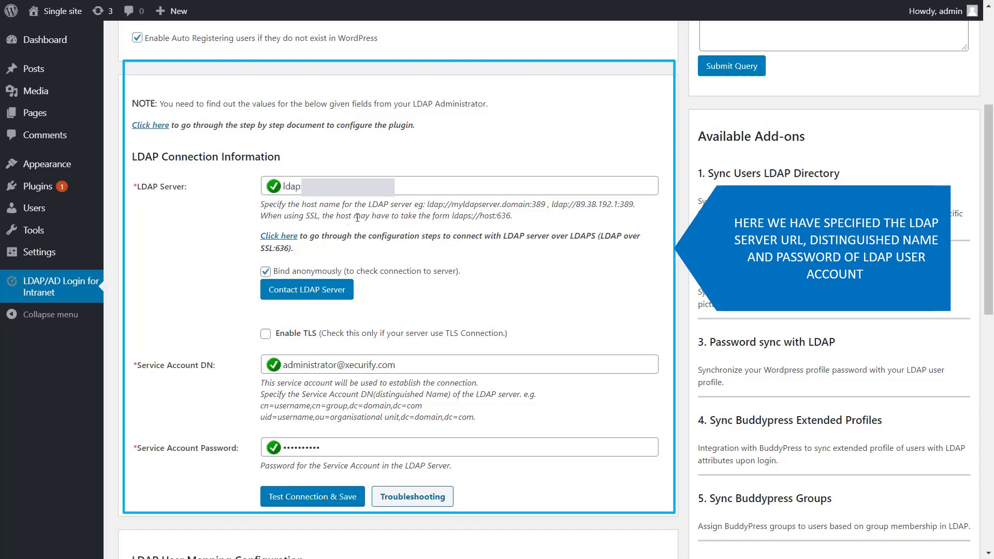
scroll(357, 217, down, 1)
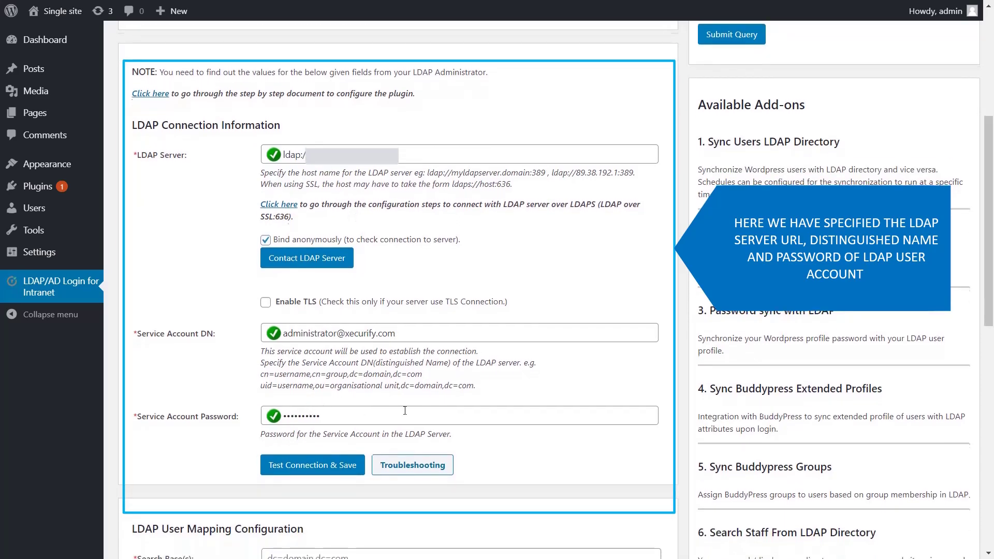
scroll(454, 297, down, 5)
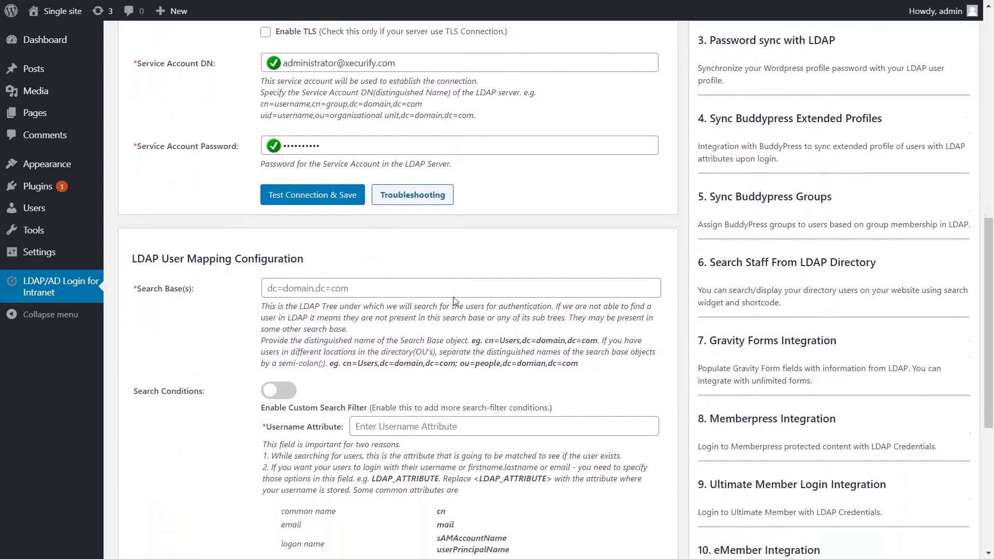
click(294, 288)
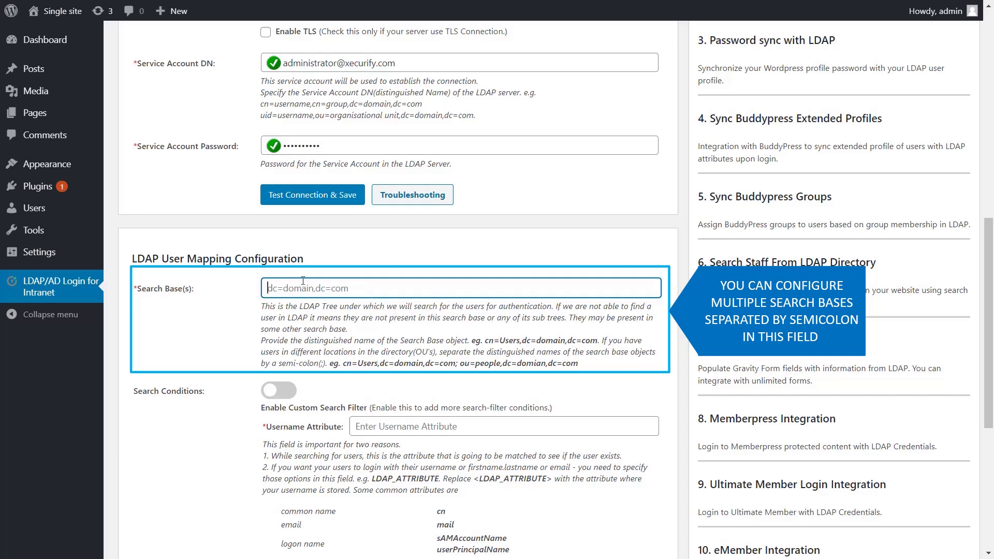
key(ctrl+v)
scroll(437, 306, down, 2)
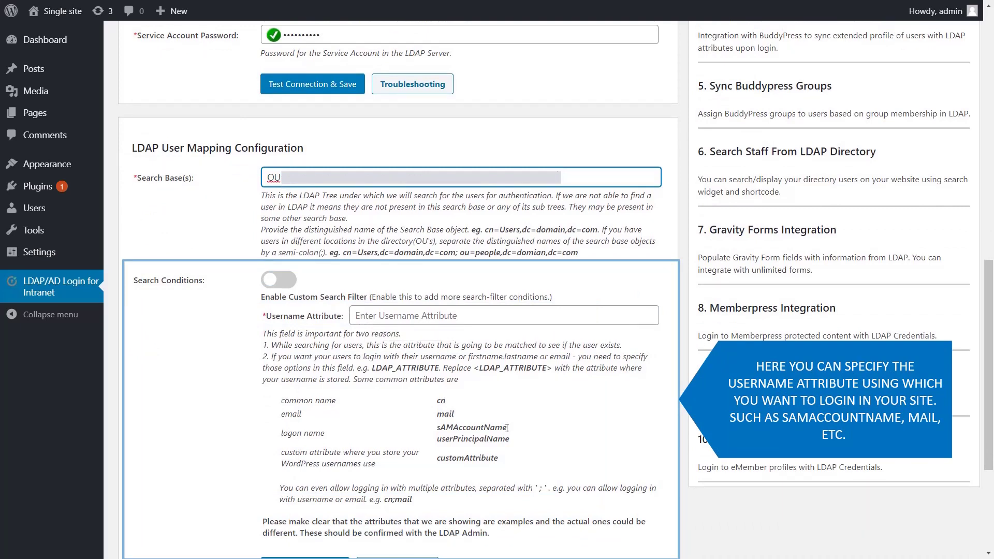
Set the Username Attribute to sAMAccountName;mail, copying both names from the examples.
drag(506, 427, 437, 427)
key(ctrl+c)
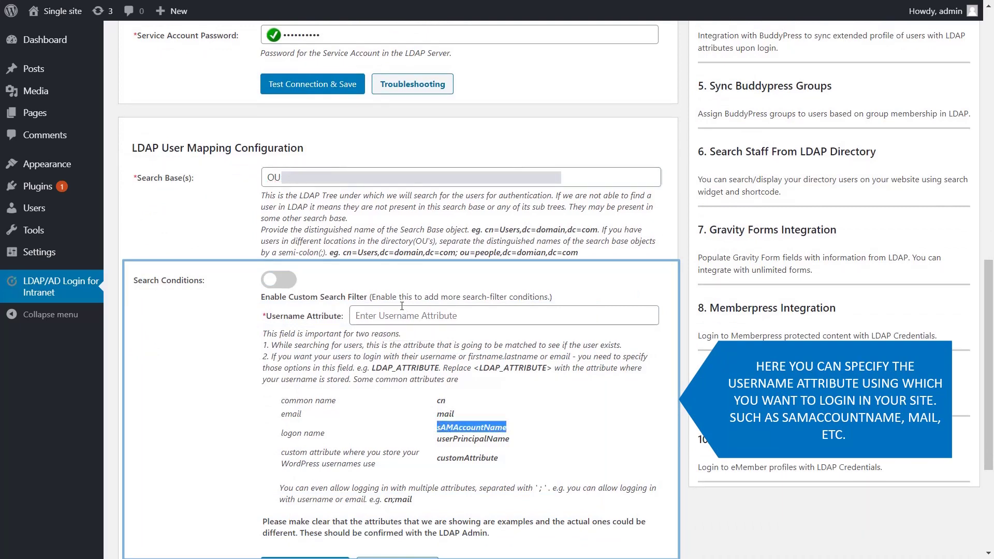
click(401, 305)
key(ctrl+v)
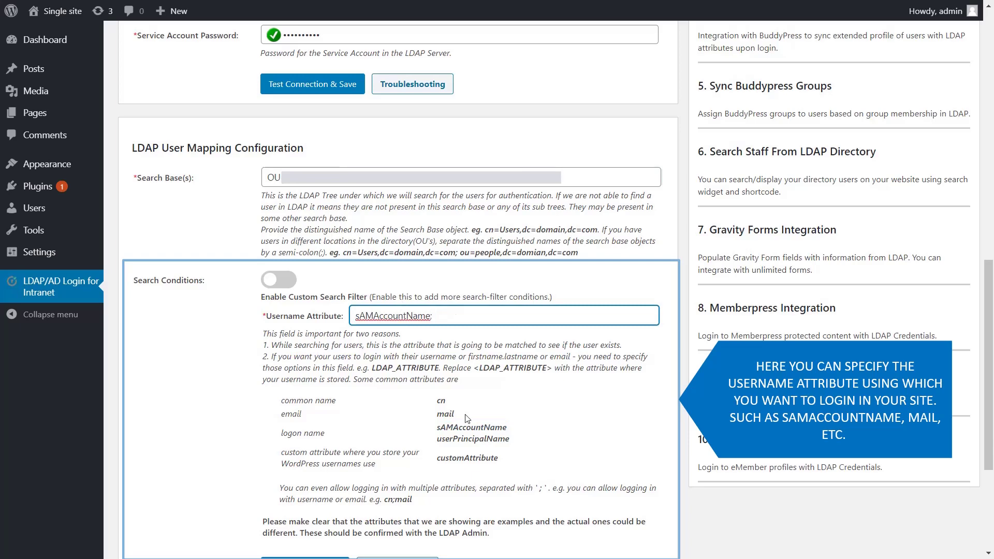
double_click(445, 415)
key(ctrl+c)
click(466, 316)
key(ctrl+v)
scroll(412, 354, down, 3)
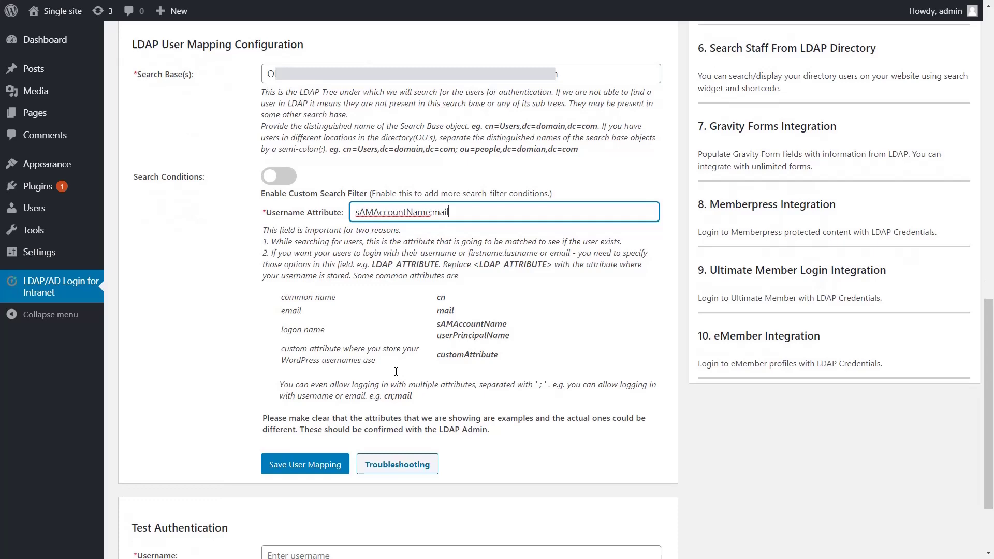
Save the user mapping, enable the custom search filter (&(objectClass=*)(|(sAMAccountName=?)(mail=?))), then save again.
click(310, 527)
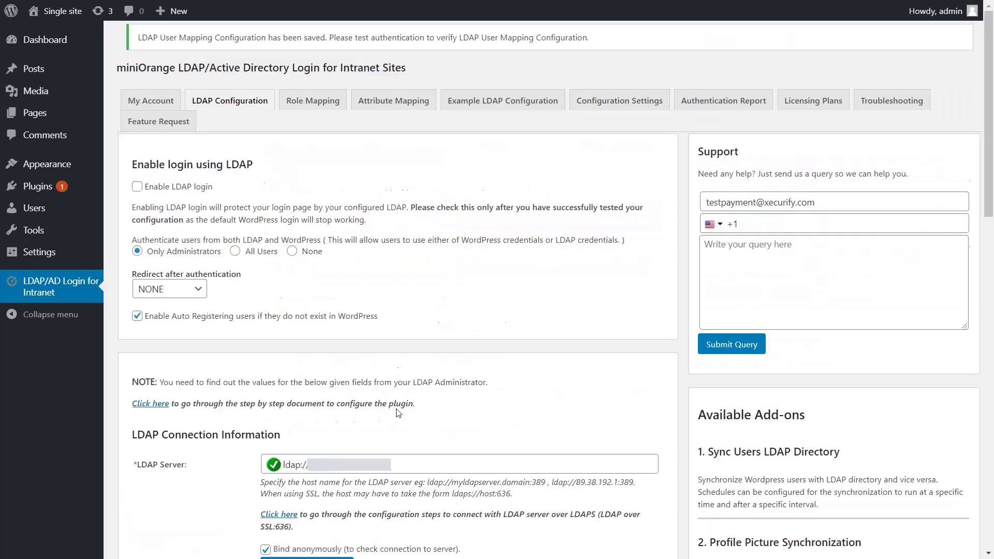
scroll(398, 412, down, 13)
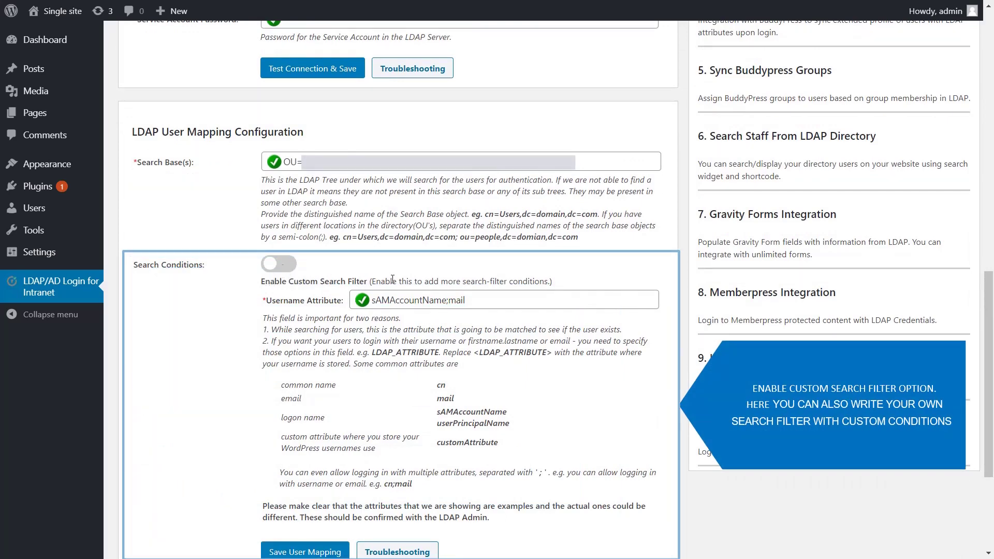
click(287, 267)
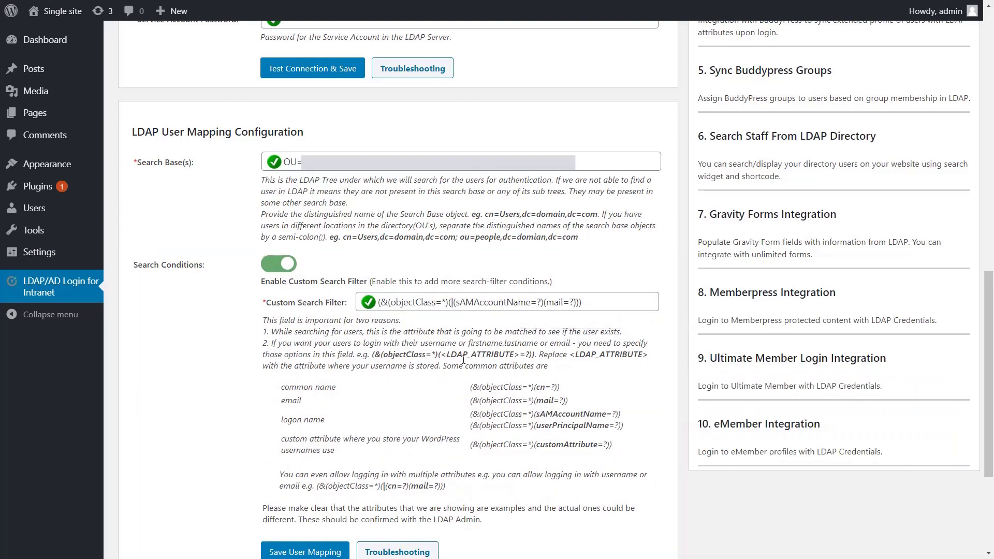
scroll(298, 464, down, 1)
click(294, 478)
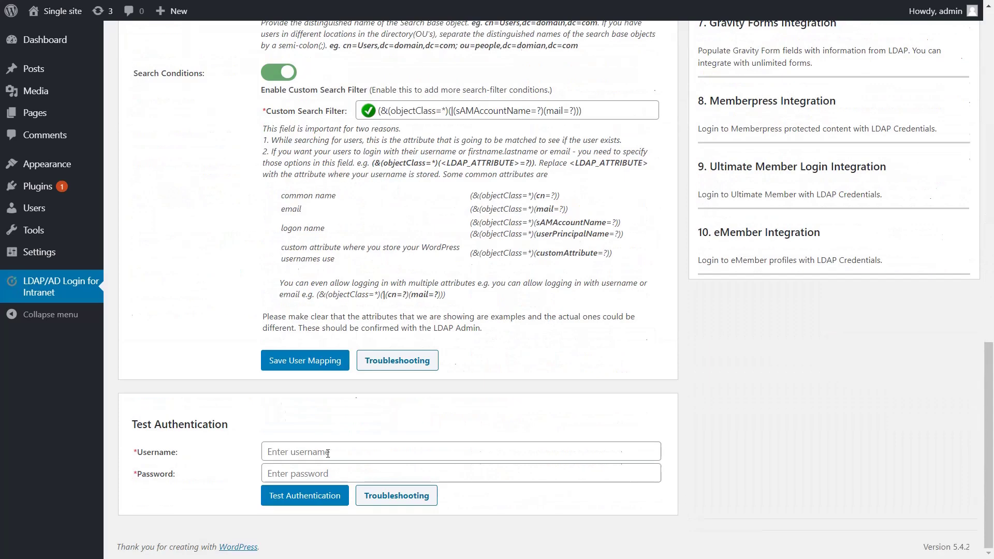
Run Test Authentication with the LDAP test user's username and password.
click(328, 453)
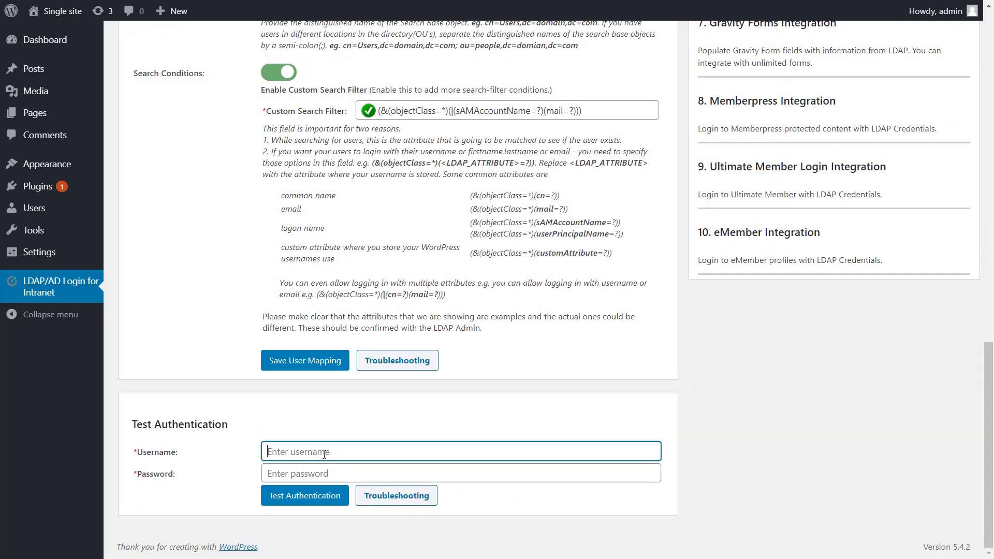
text(shubham)
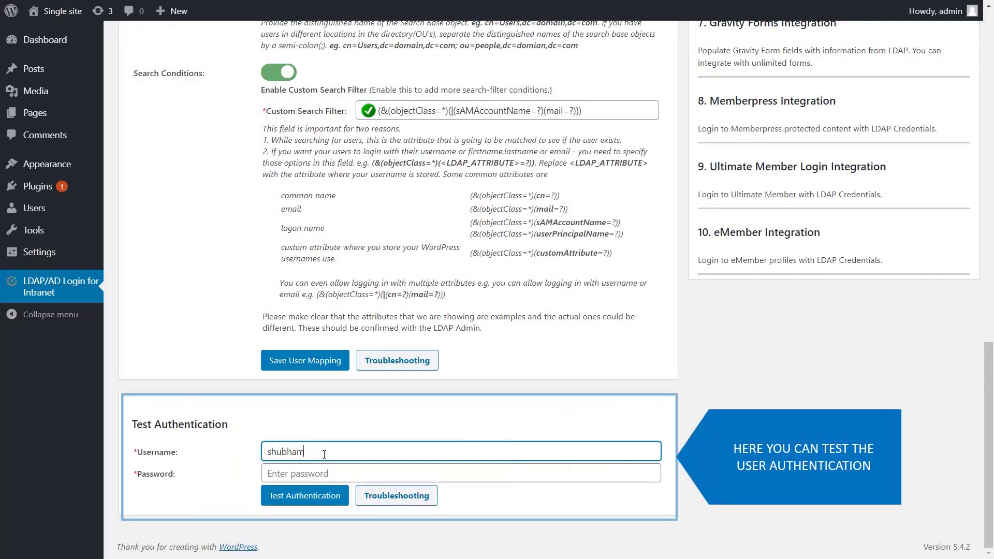
key(Tab)
text(•••••)
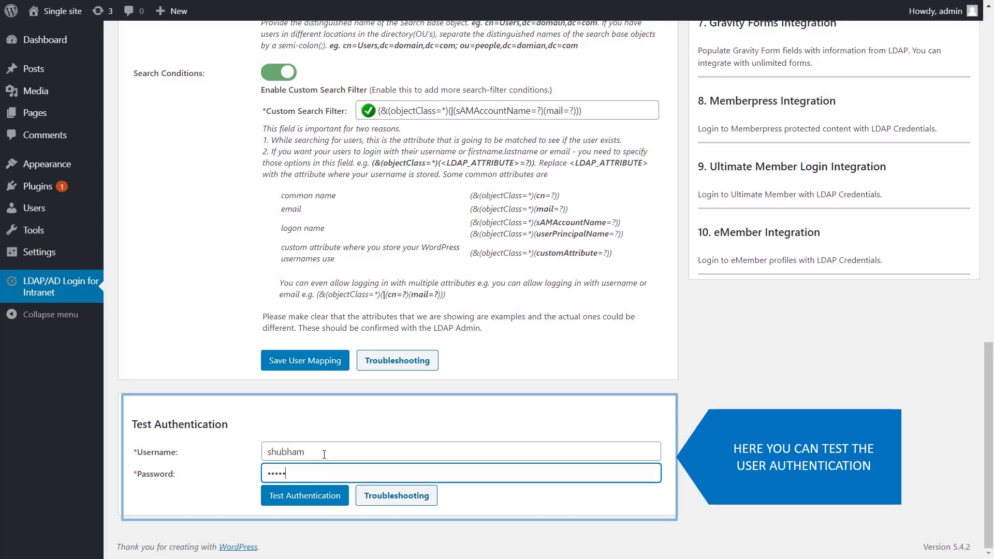
text(••••)
key(Return)
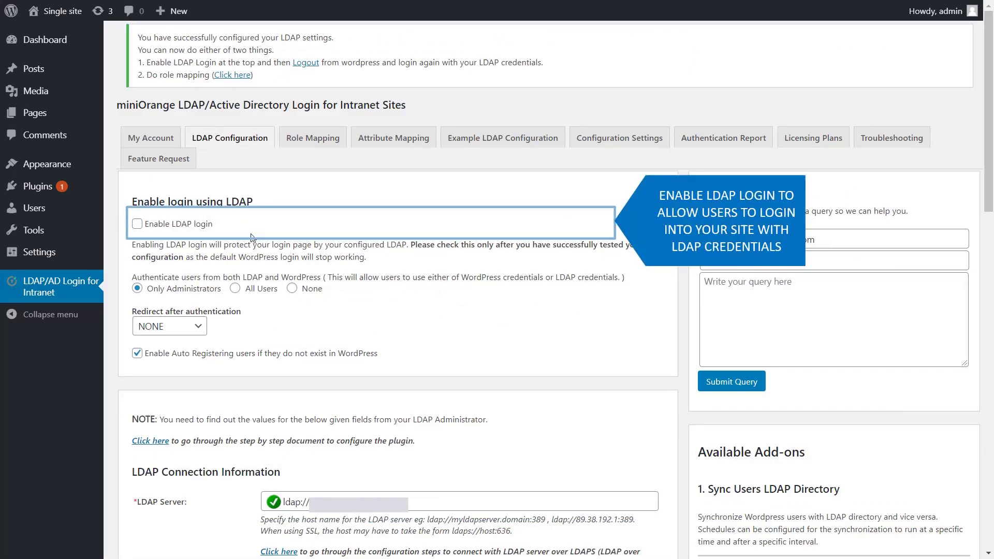
Enable LDAP login and allow local WordPress login for Only Administrators.
click(138, 224)
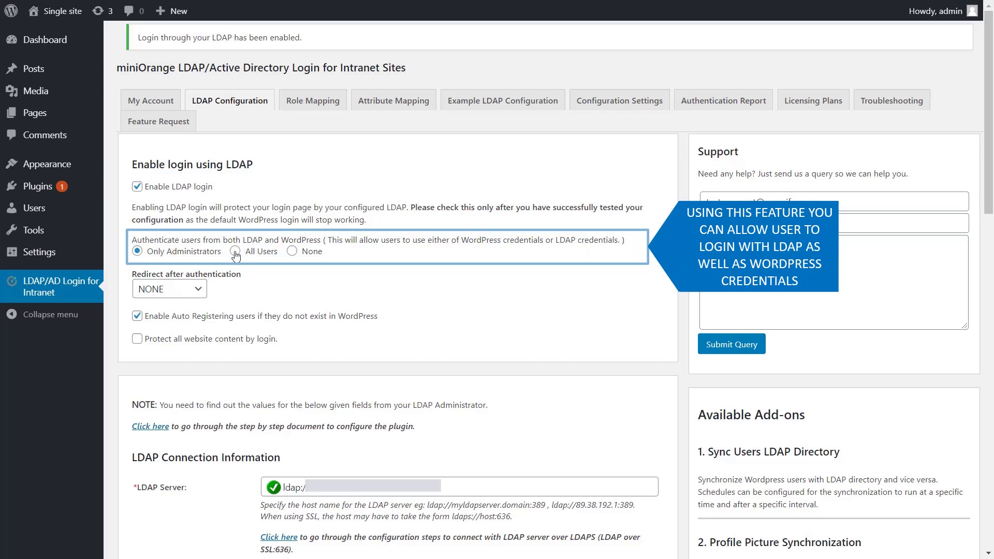
click(235, 251)
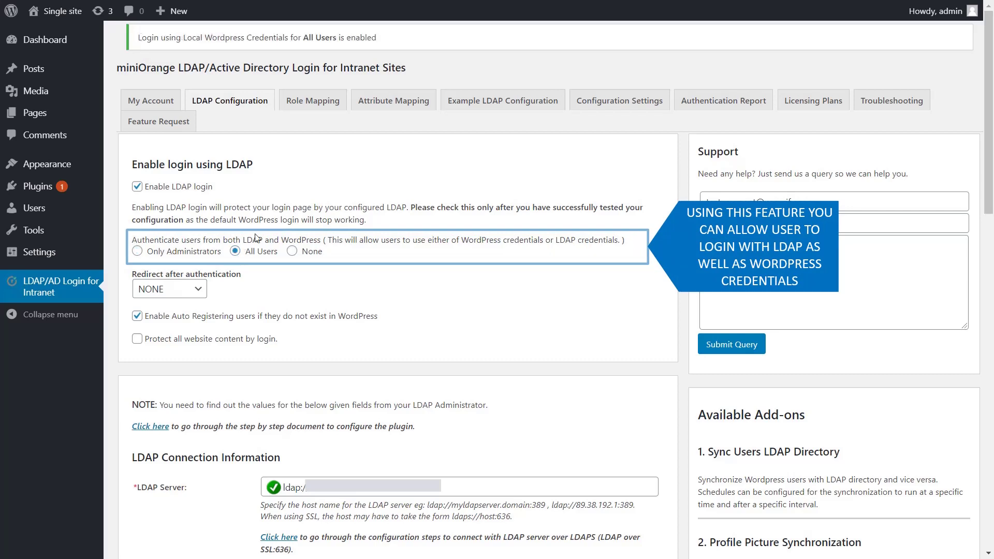
click(292, 251)
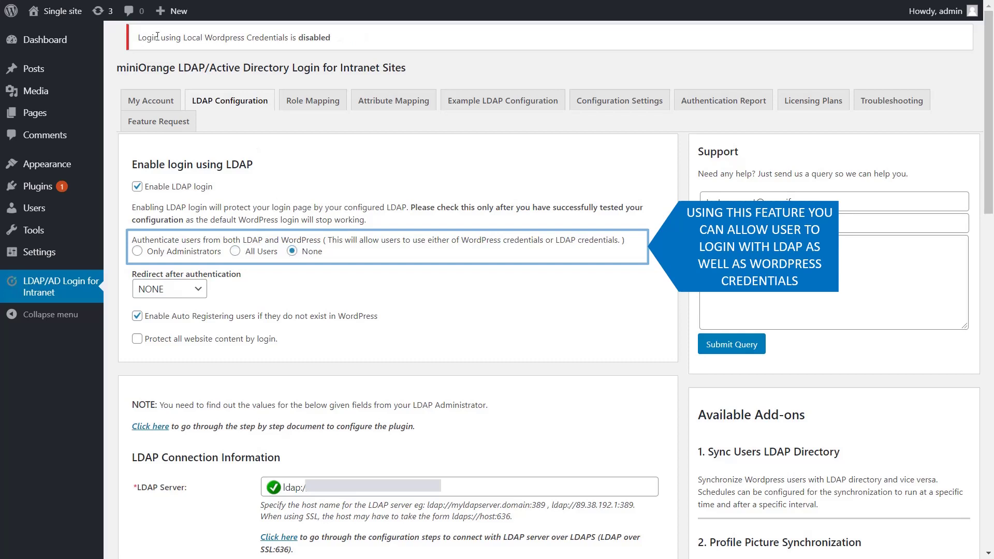
click(137, 251)
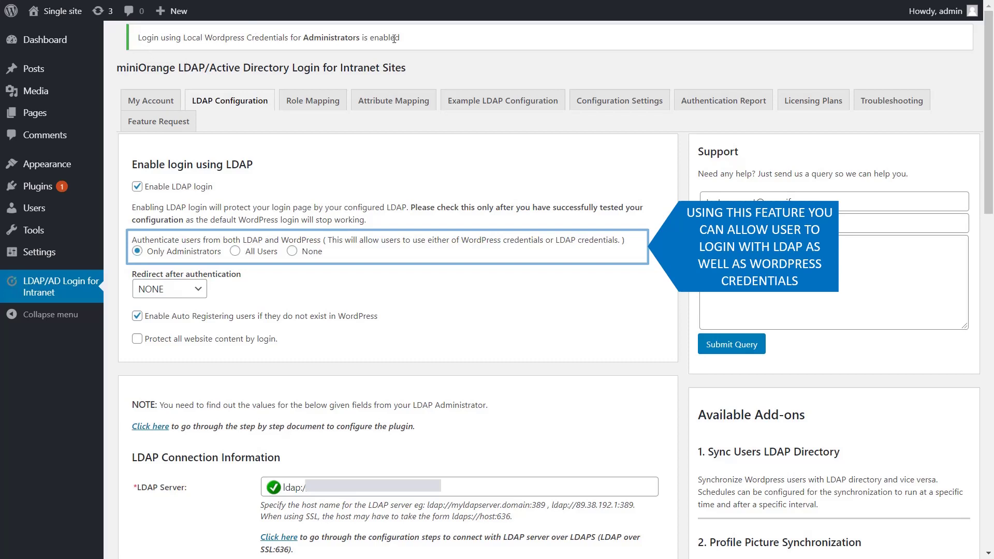
scroll(393, 219, down, 1)
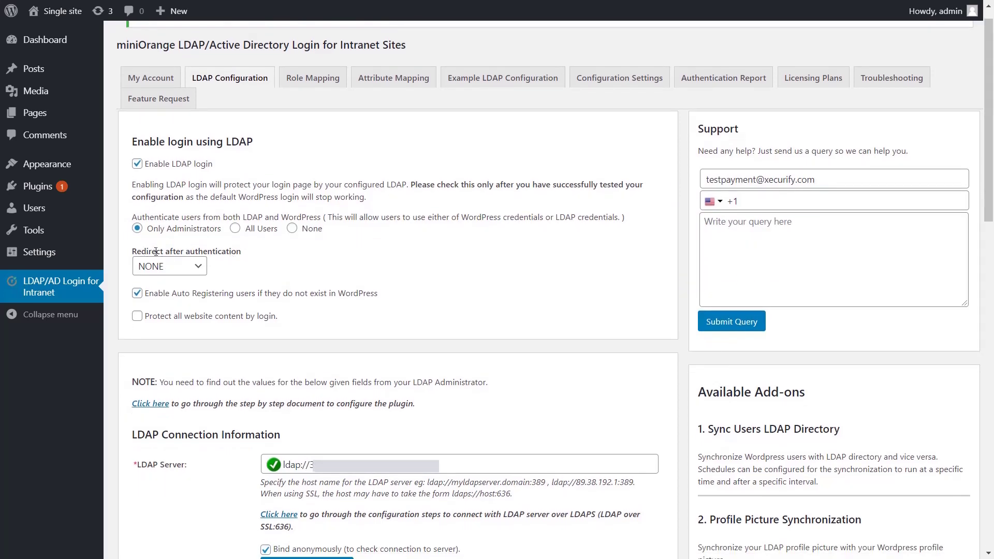
Redirect users to the Profile Page after login and protect all website content by login.
click(193, 269)
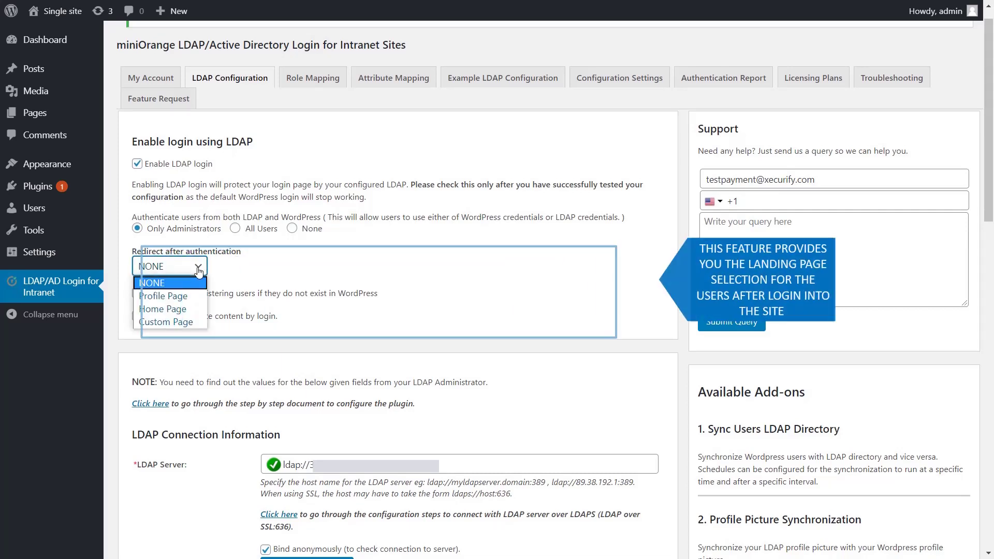
click(187, 296)
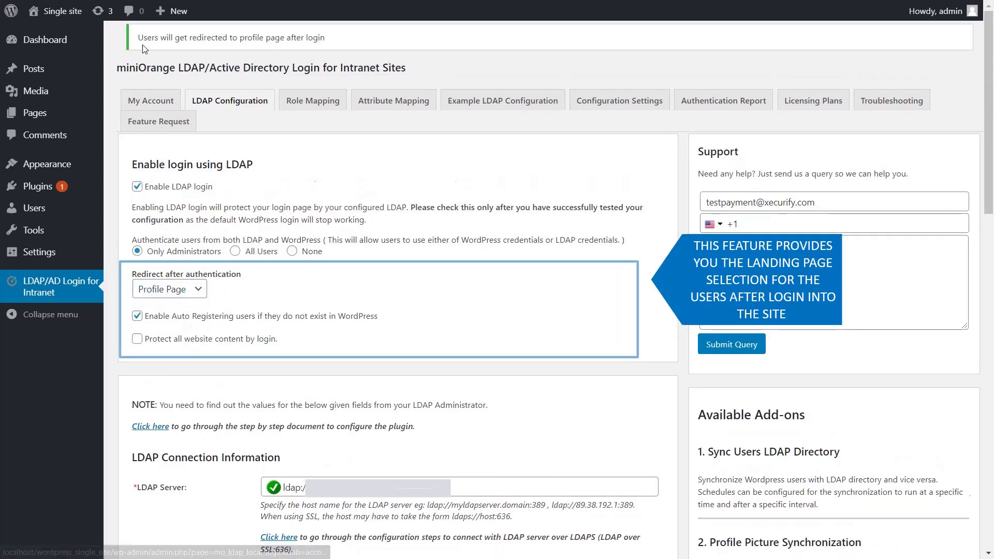
click(204, 290)
click(187, 326)
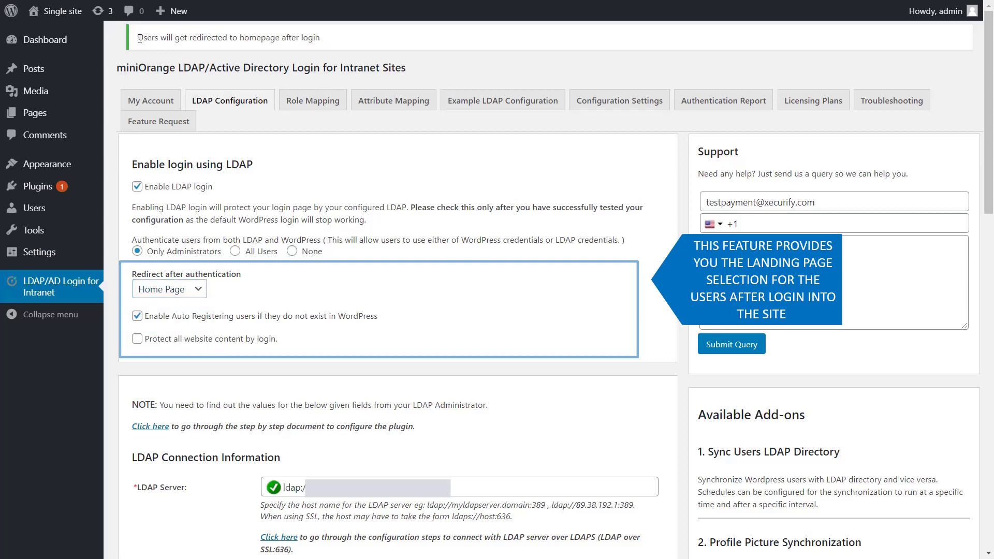
click(198, 288)
click(171, 344)
click(236, 286)
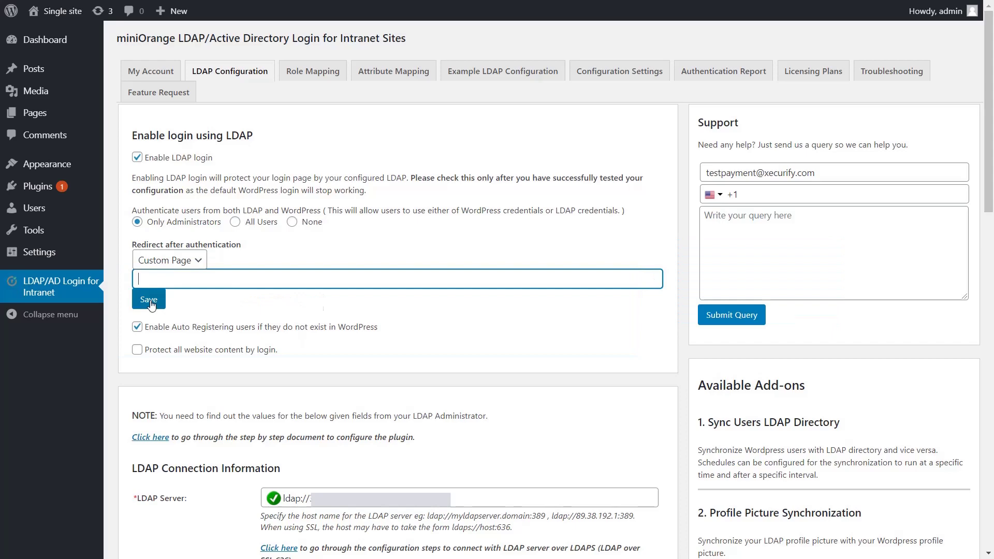
click(169, 260)
click(157, 285)
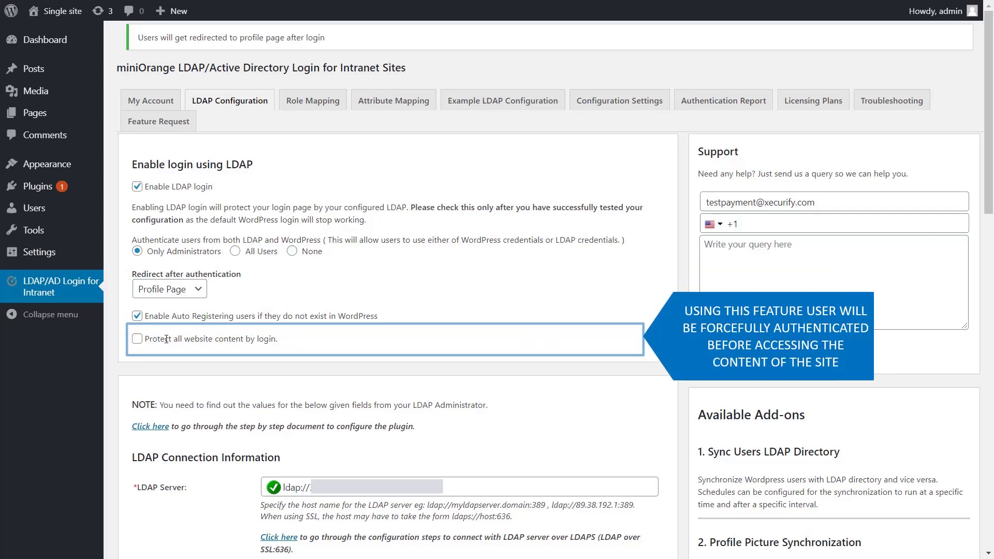
click(137, 339)
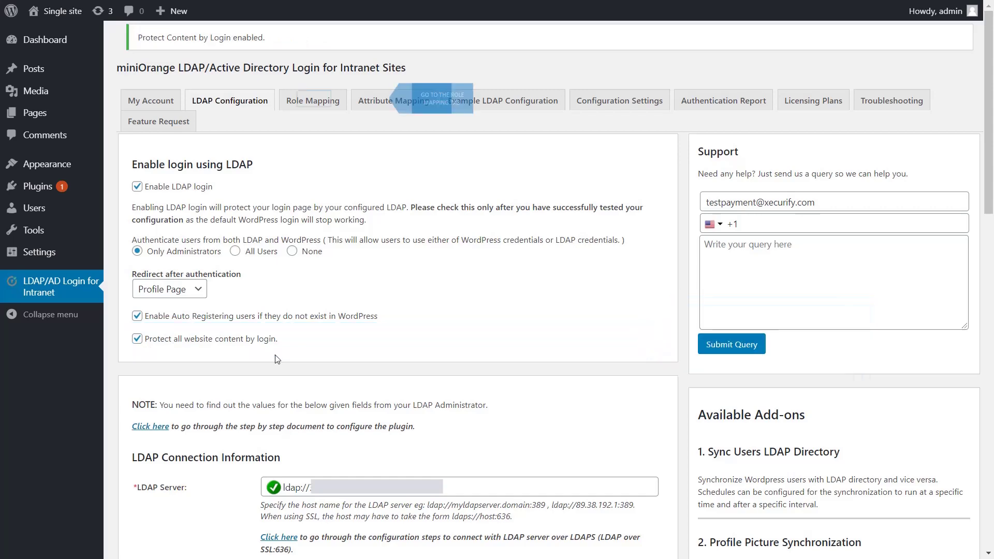
On Role Mapping, save Contributor as the default role and tick Enable Role Mapping.
click(321, 110)
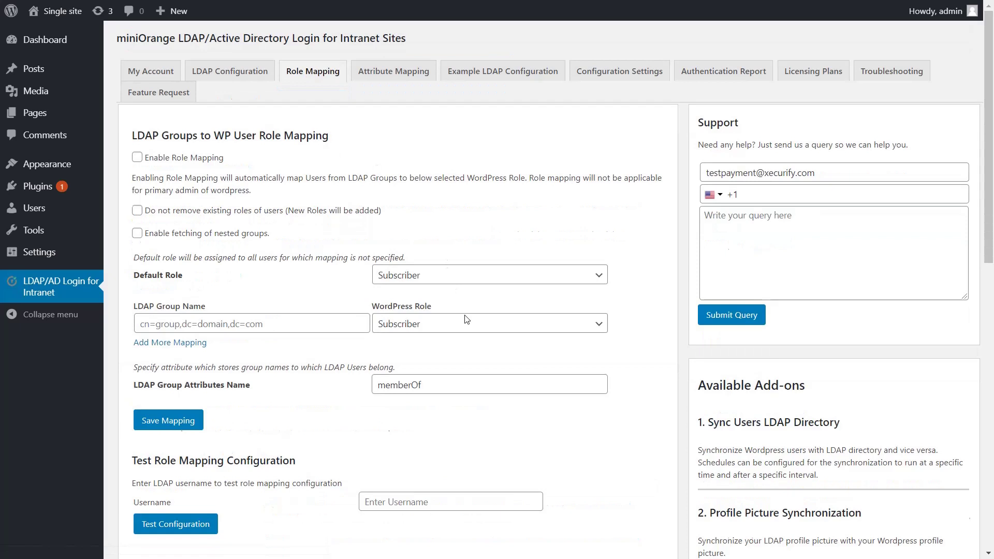
click(467, 280)
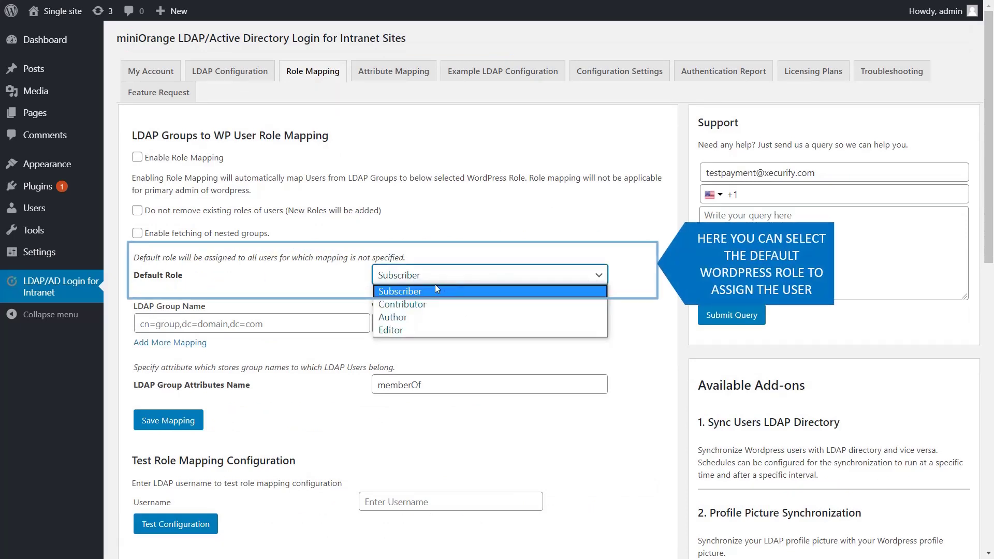
click(434, 307)
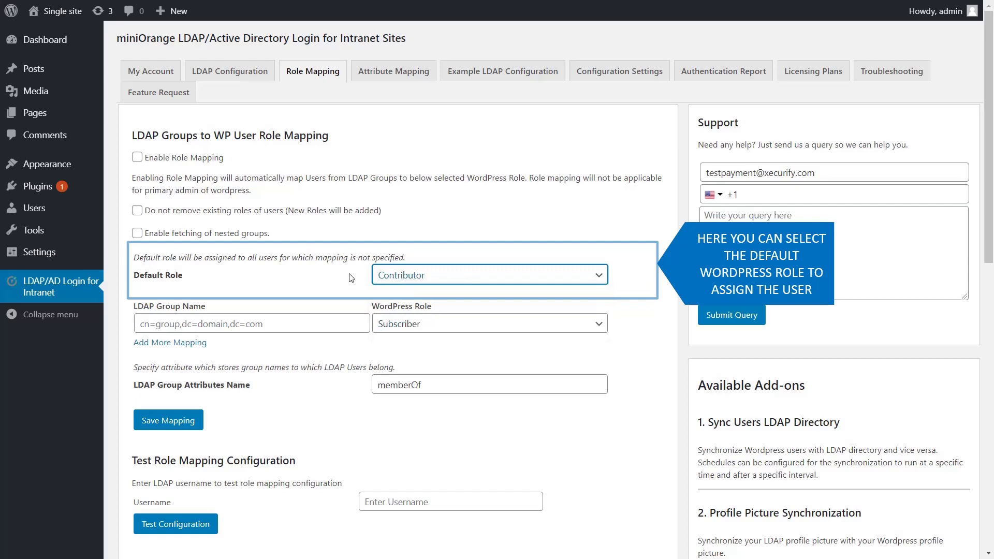
click(179, 423)
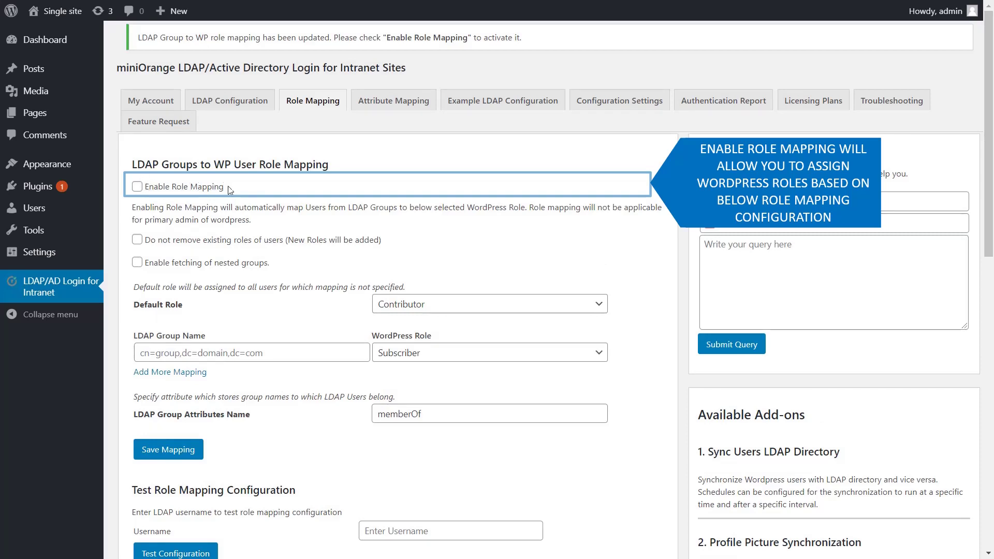
click(140, 187)
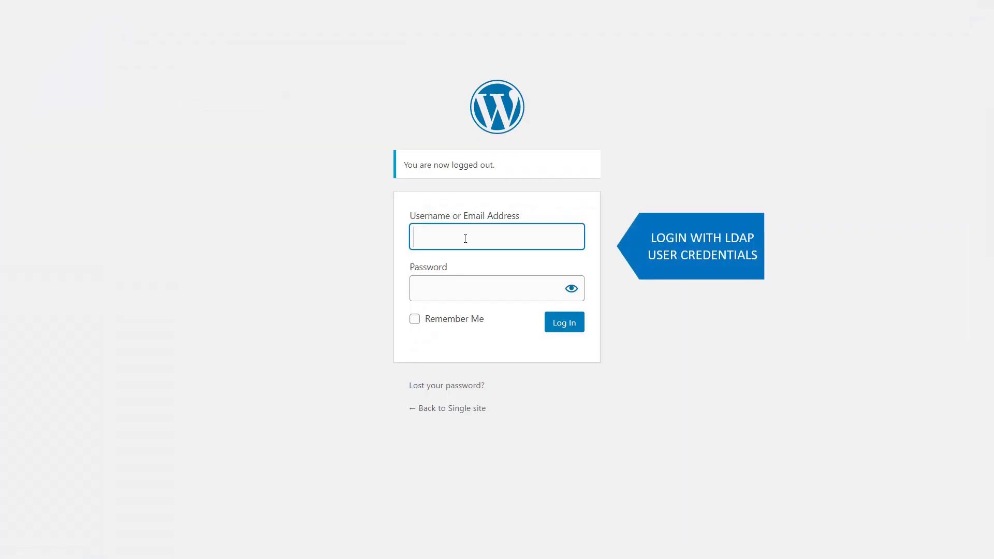
Log in as the LDAP user, confirm the Contributor role in Users, and return to LDAP/AD Login settings.
click(465, 239)
text(shubham)
key(Tab)
text(••••••••)
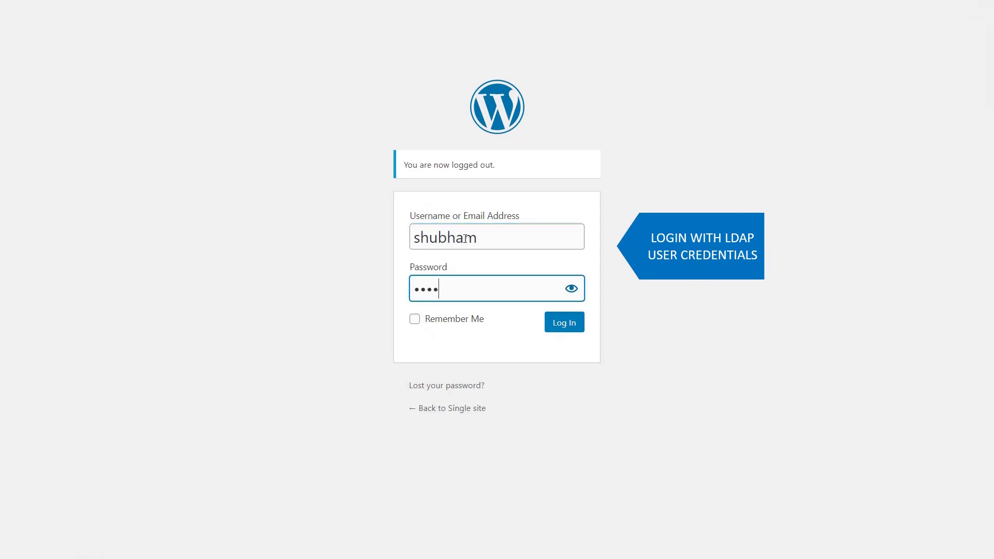
text(•)
key(Return)
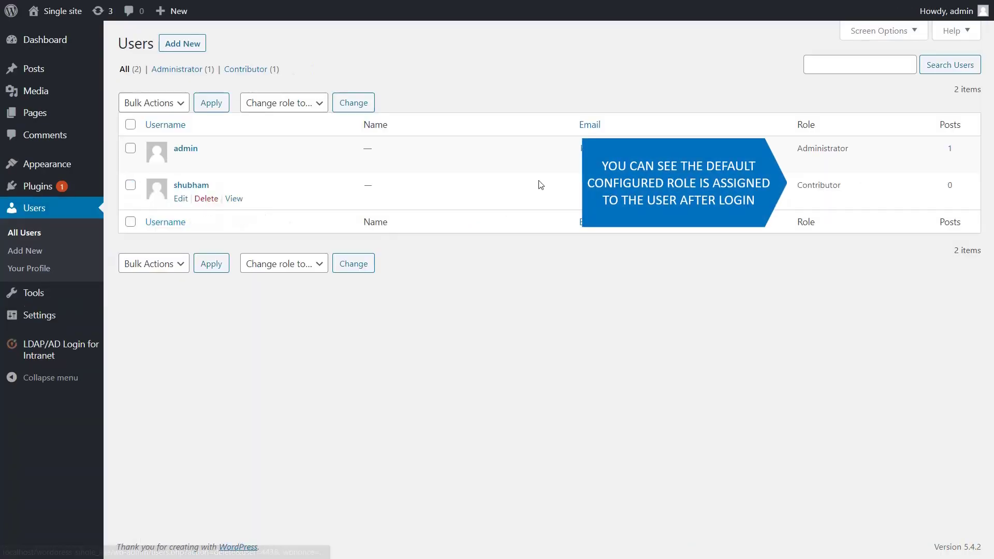
drag(800, 187, 861, 186)
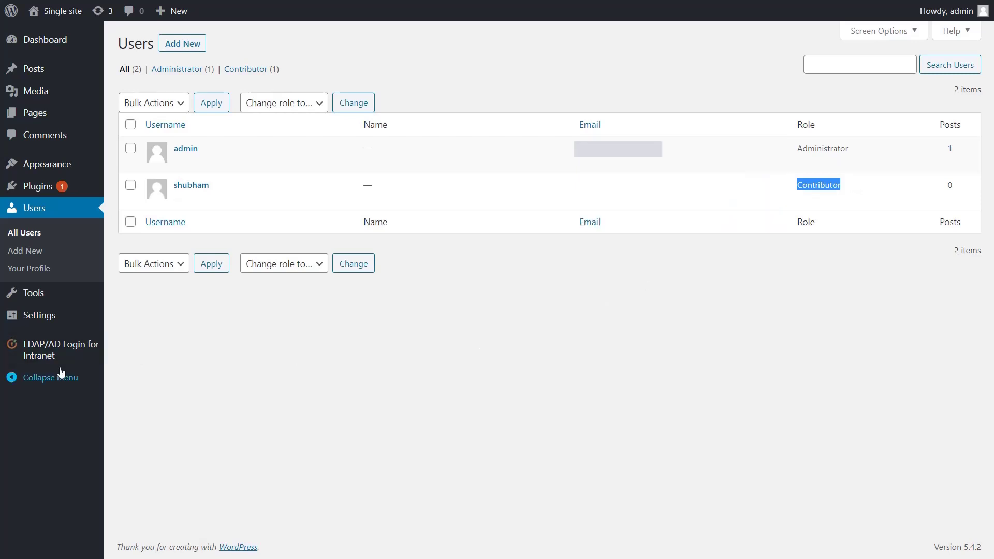
click(37, 350)
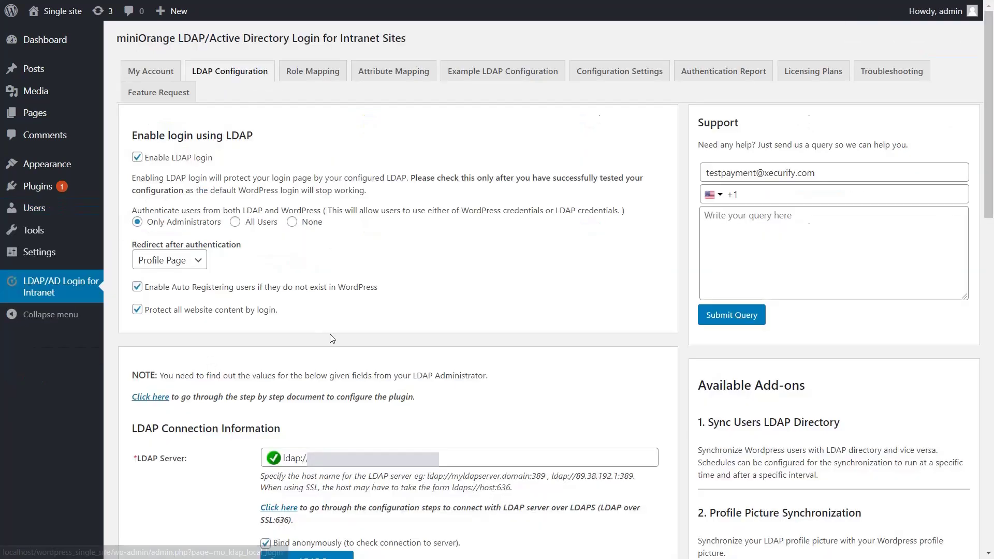
Map the first LDAP group DN to the Author role.
click(312, 71)
scroll(411, 192, down, 2)
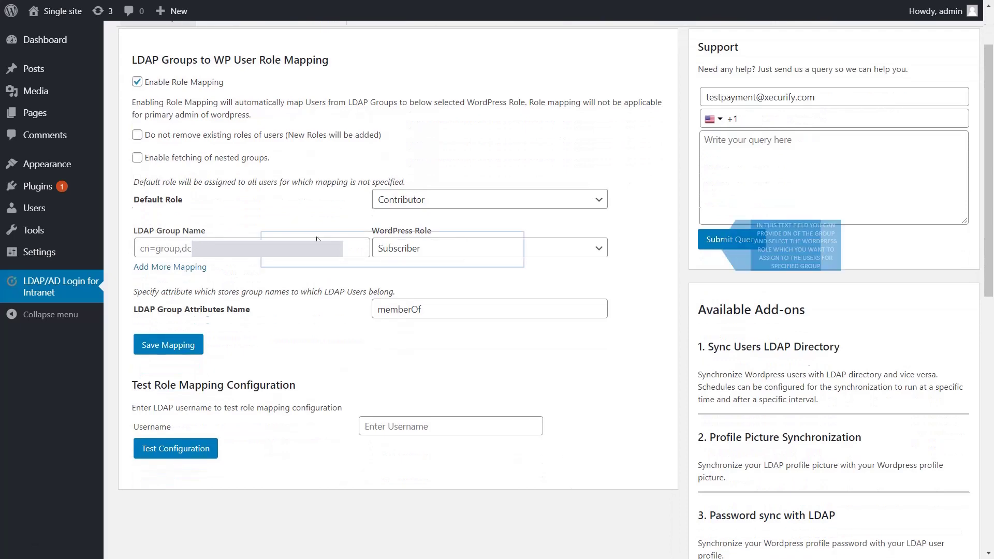
click(248, 248)
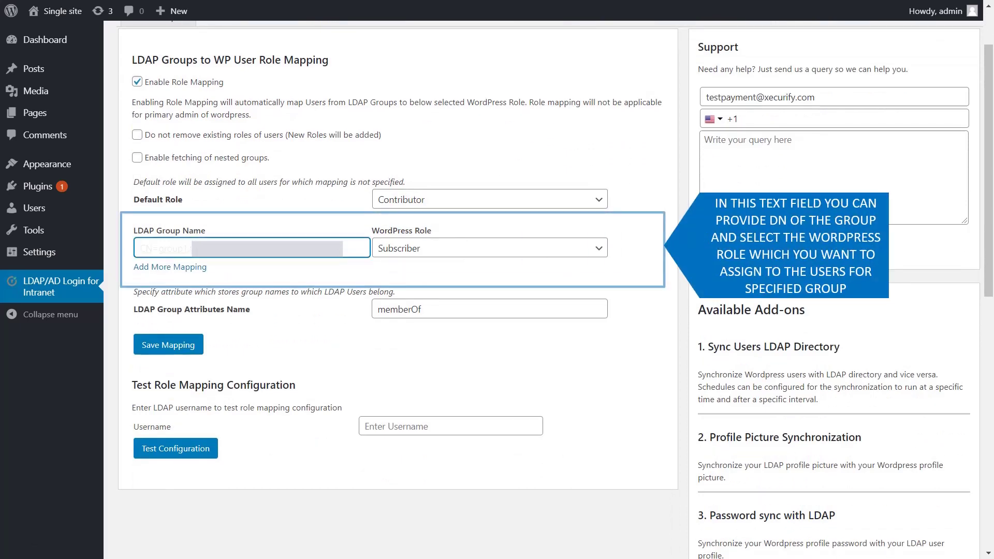
click(440, 248)
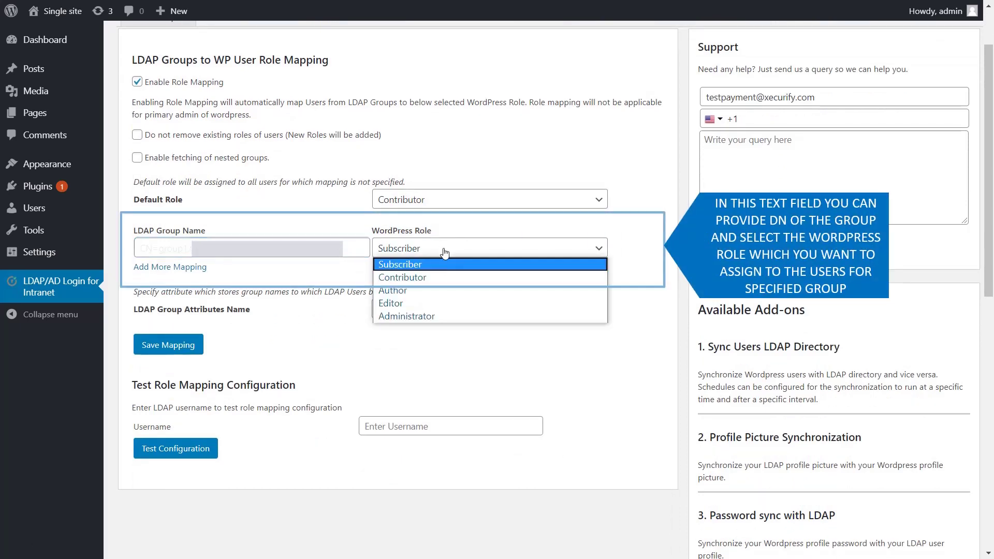
click(439, 290)
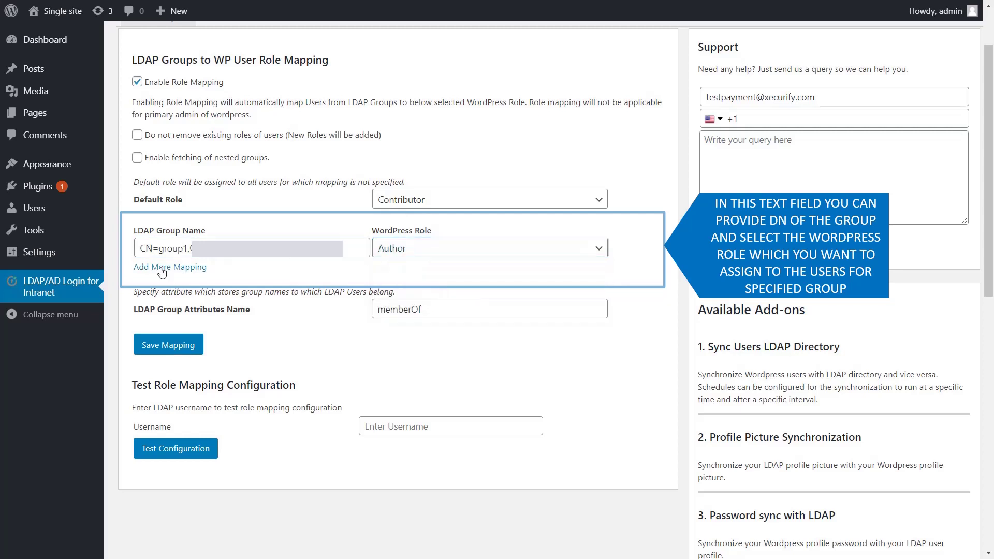
Add a second LDAP group DN mapped to Editor, keep memberOf as group attribute, and save.
click(171, 266)
key(ctrl+v)
click(414, 270)
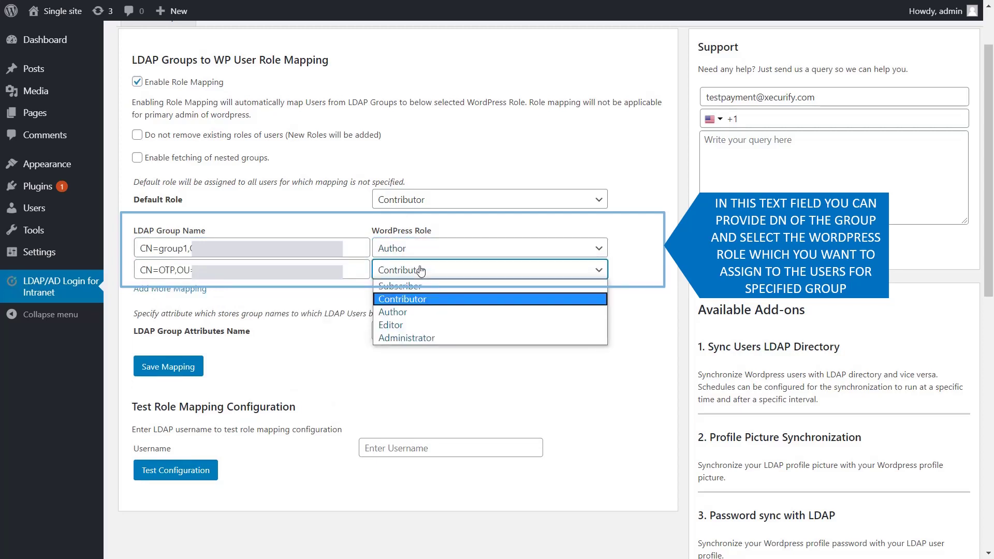
click(414, 325)
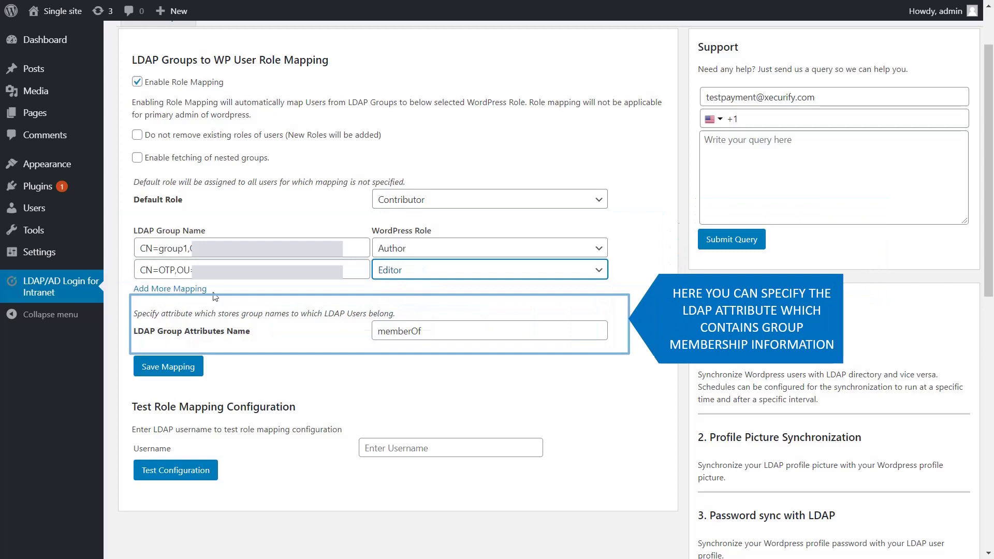
click(433, 330)
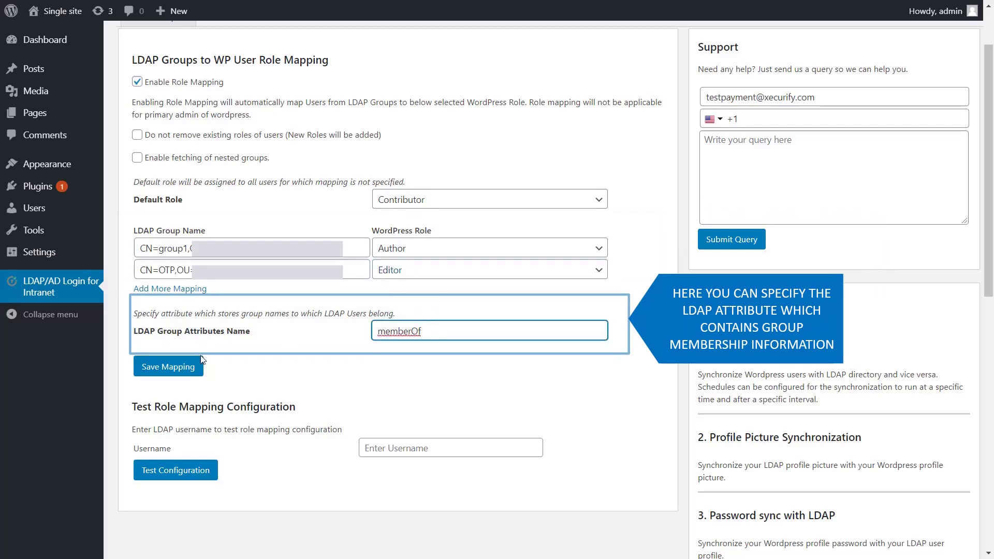
key(Tab)
key(Return)
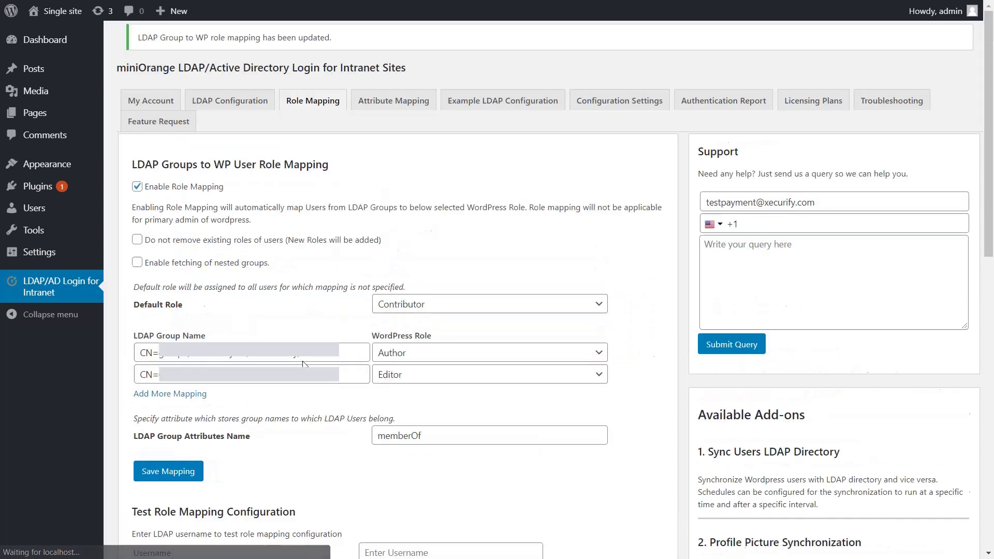
Test role mapping for the LDAP user's username, confirming author and editor roles.
scroll(302, 364, down, 3)
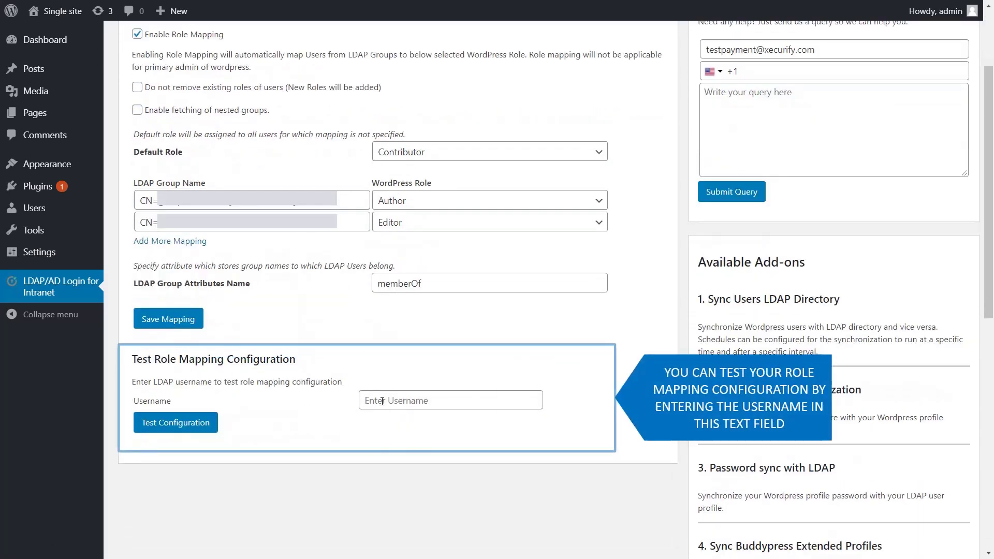
click(381, 401)
text(shubham)
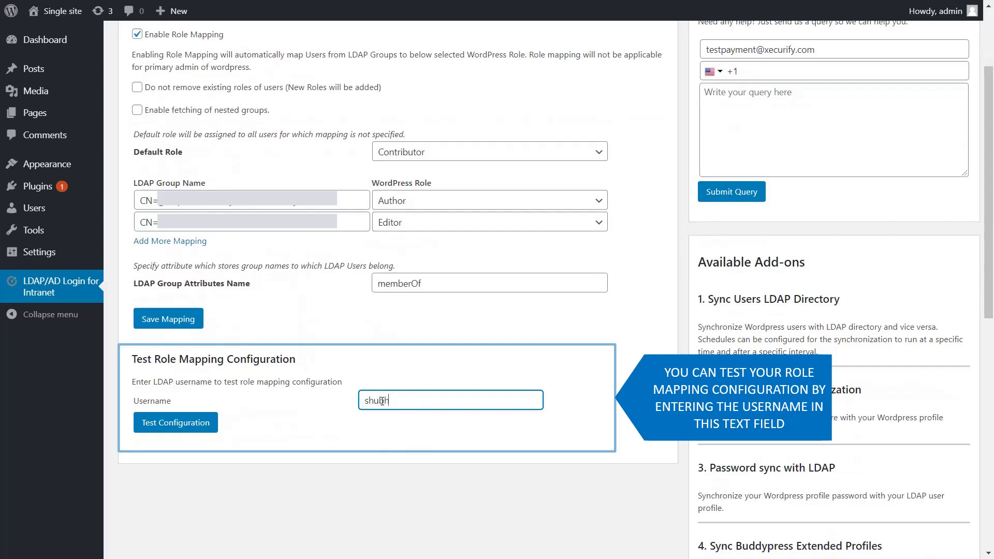
click(188, 420)
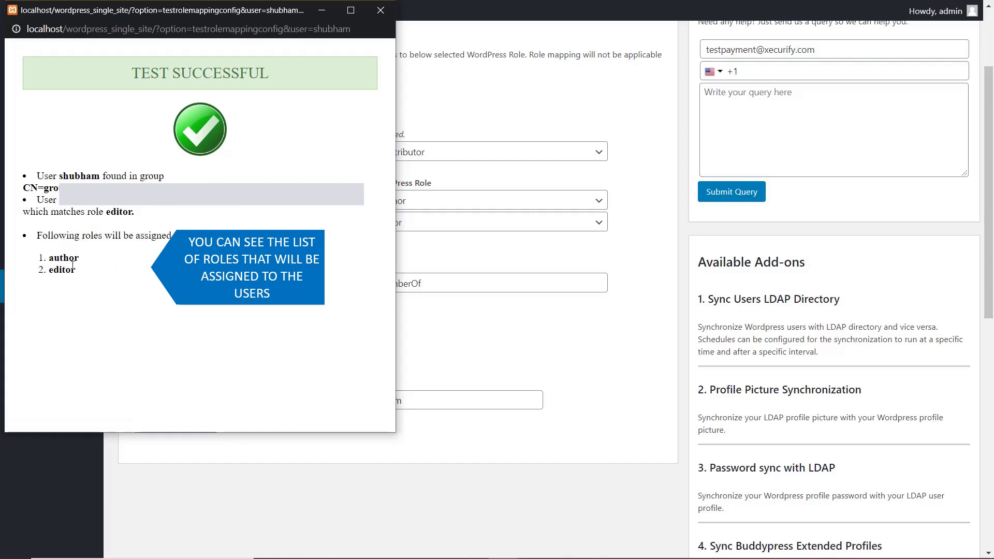
Close the role mapping test result and log out of WordPress.
click(380, 10)
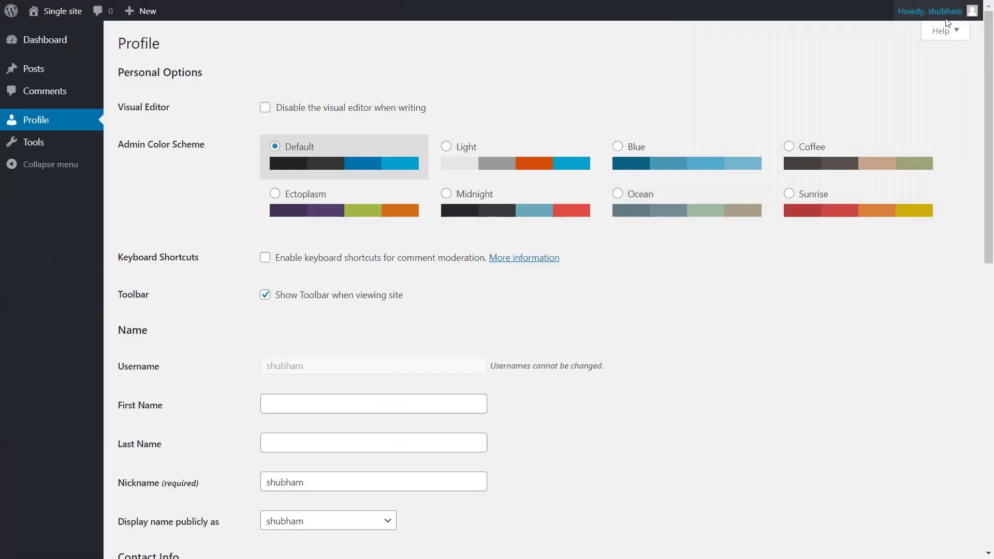
mouse_move(931, 11)
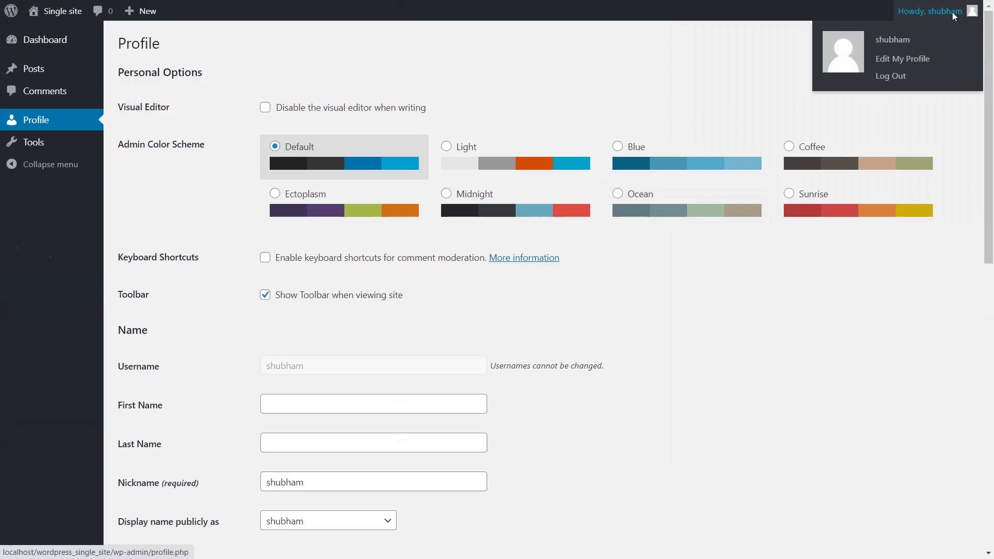
click(891, 76)
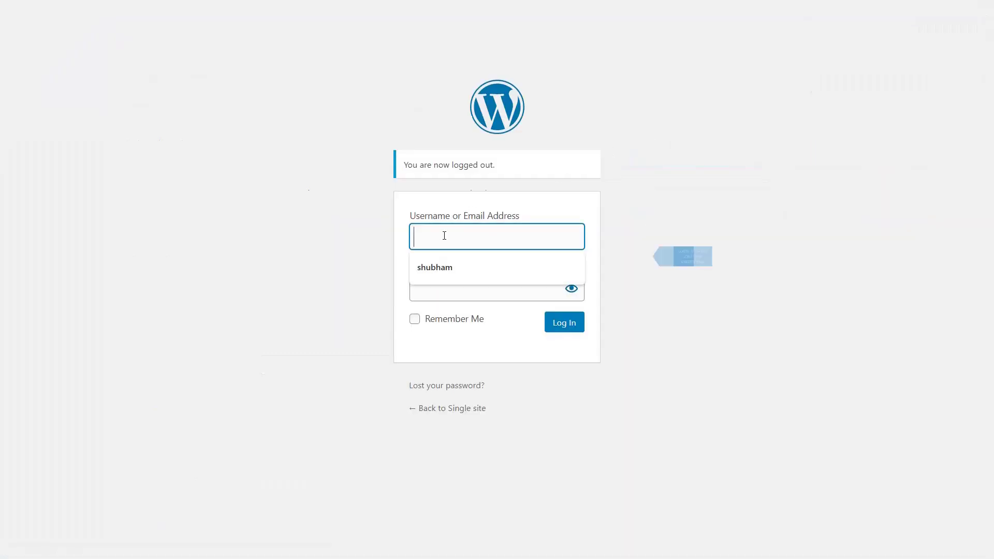
Log back in as the LDAP user and check All Users shows Author and Editor roles.
key(Down)
key(Return)
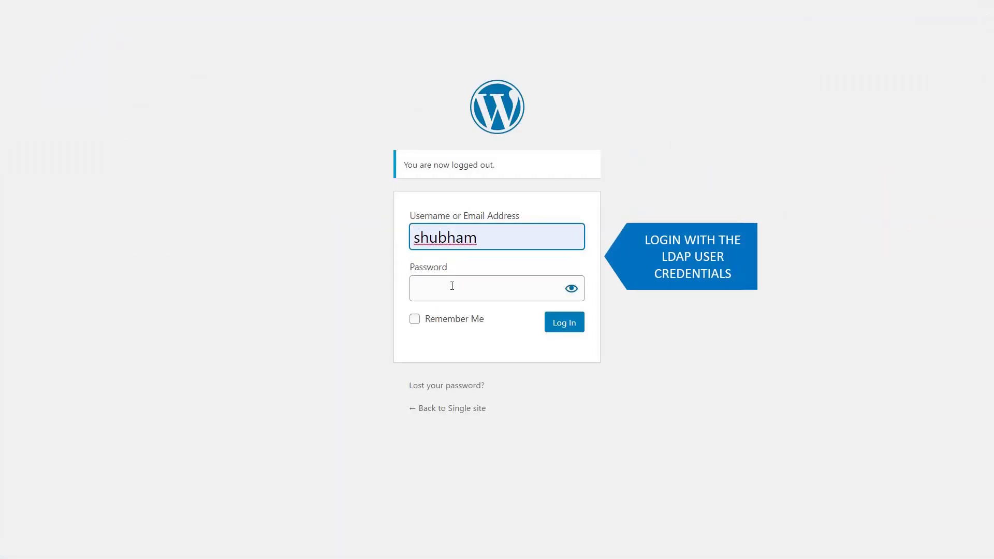
click(452, 285)
text(•••••••)
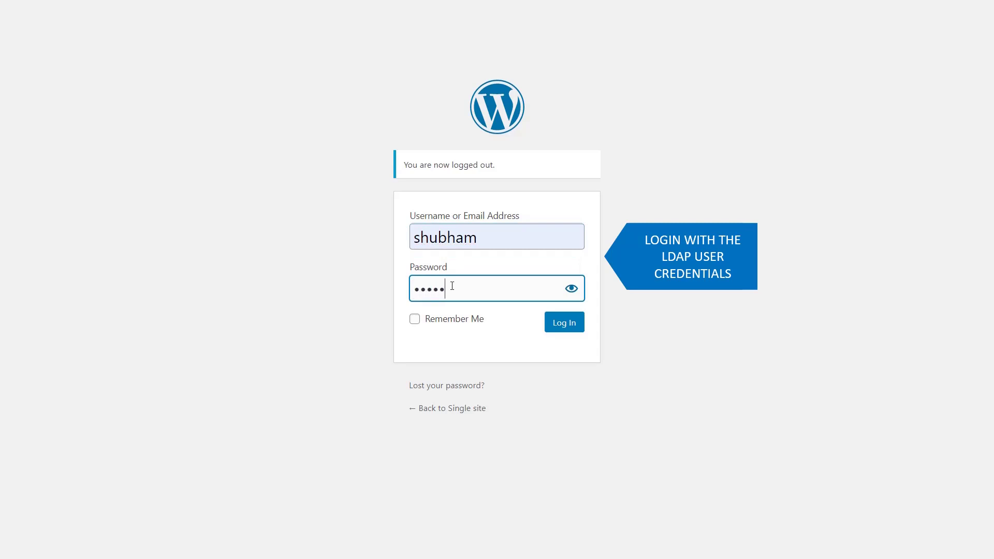
key(Return)
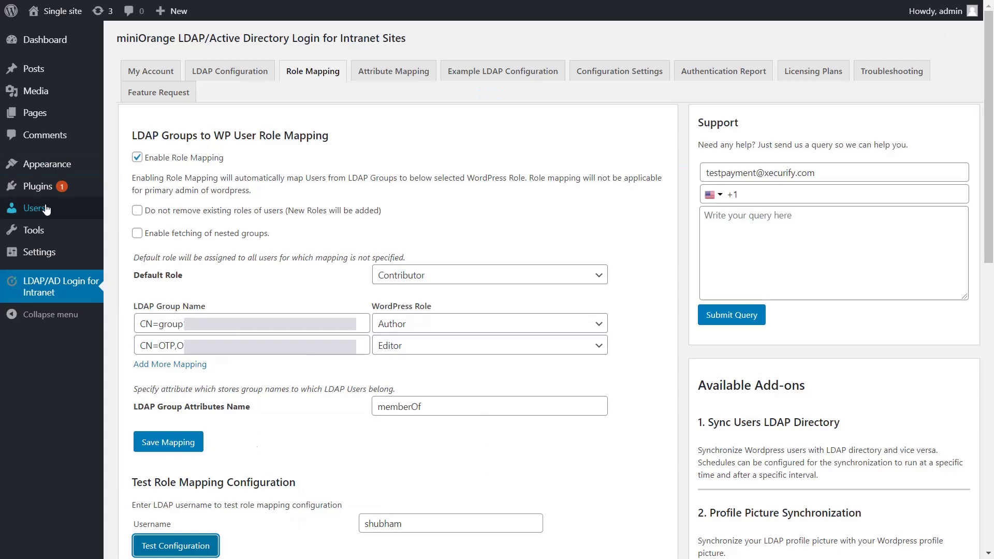
mouse_move(44, 208)
click(124, 214)
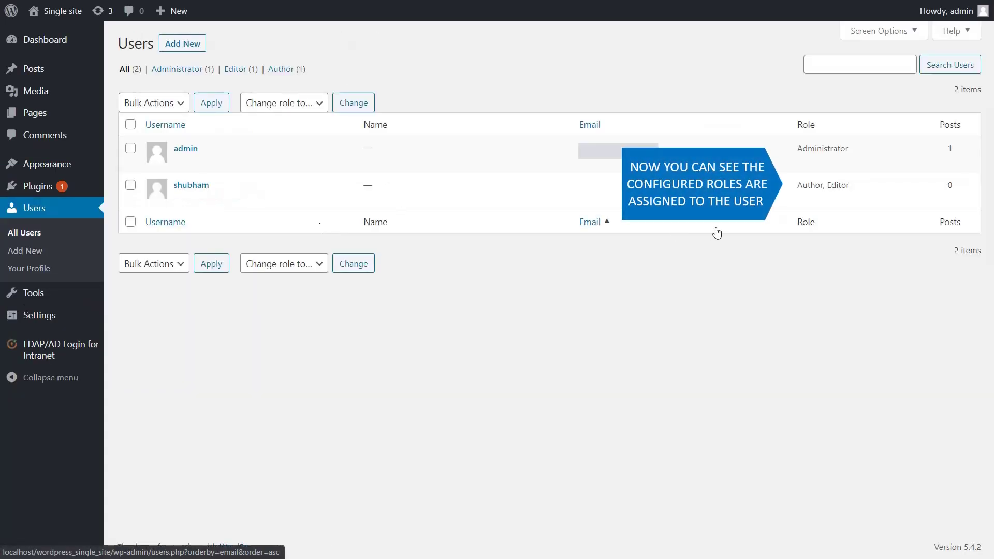
drag(801, 187, 854, 191)
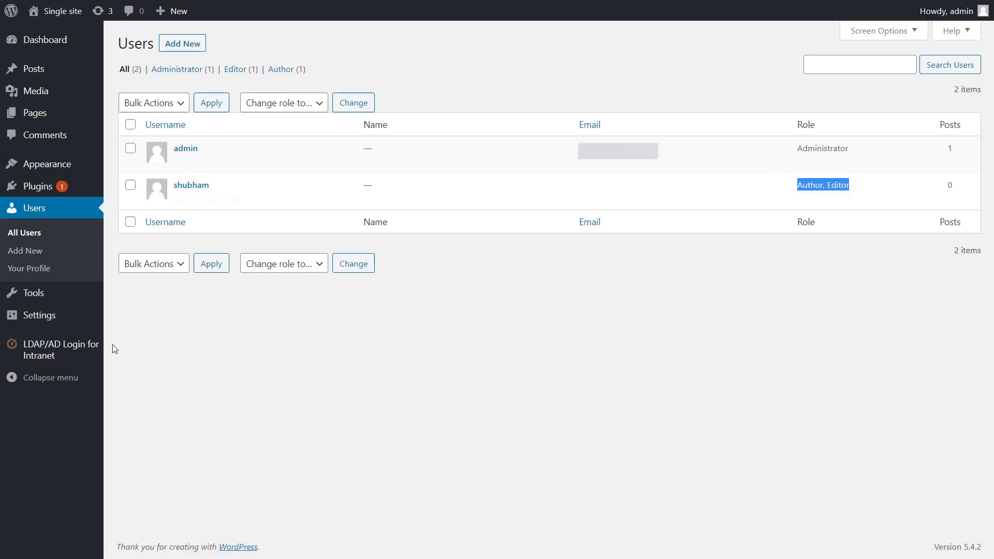
Map the first LDAP group to Subscriber, save the mapping, and keep users' existing roles.
click(78, 347)
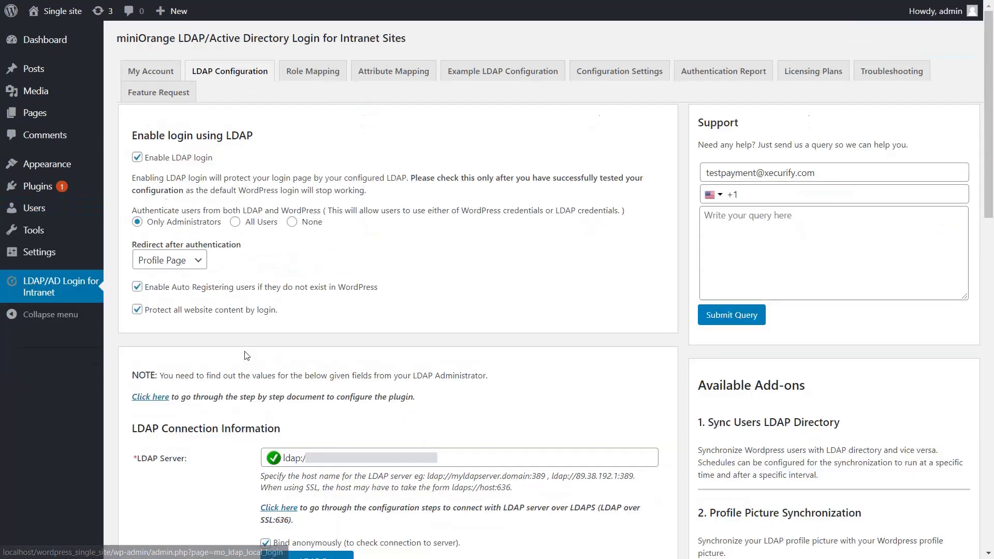
click(326, 76)
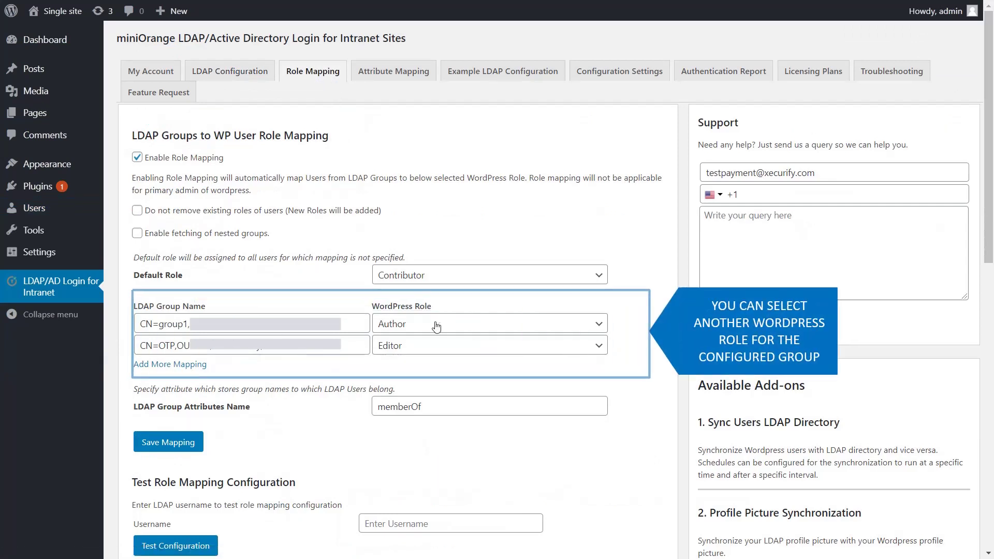
click(435, 324)
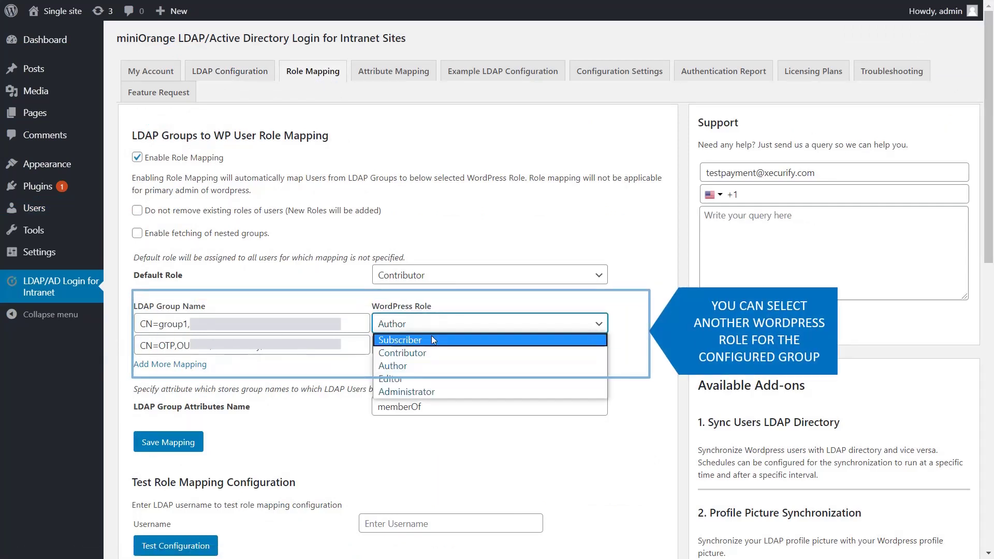
click(432, 340)
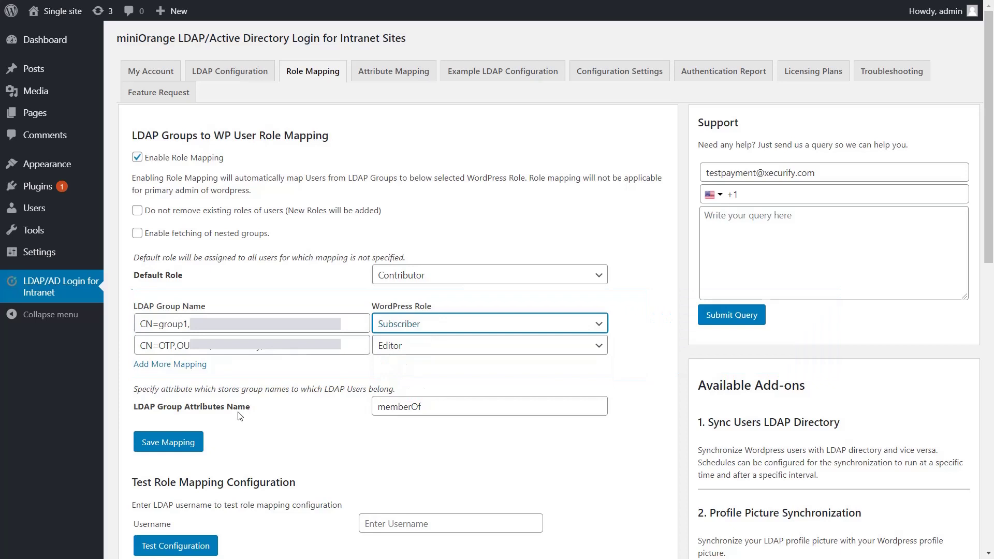
click(189, 441)
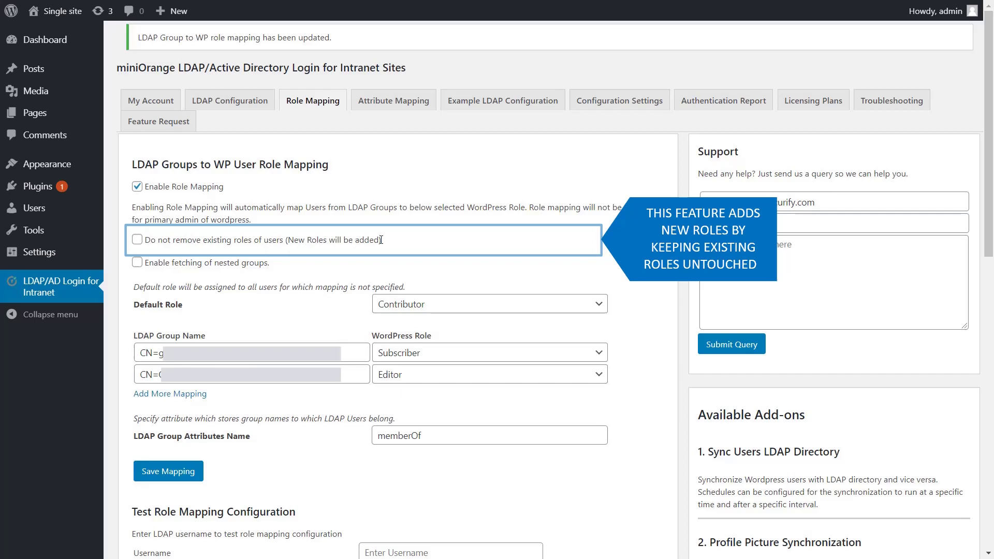
click(137, 240)
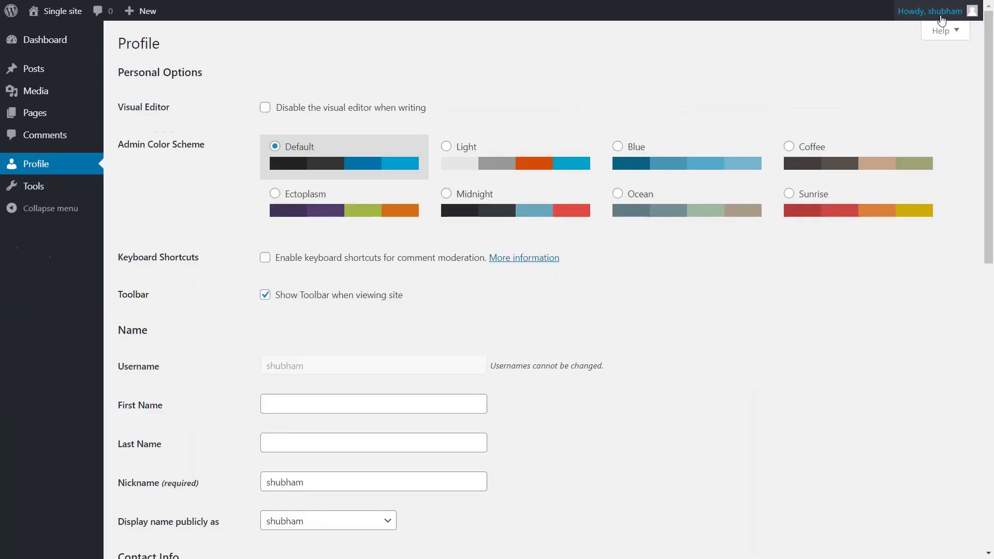
Log the LDAP user out and back in, then check their Author, Editor and Subscriber roles in All Users.
mouse_move(941, 20)
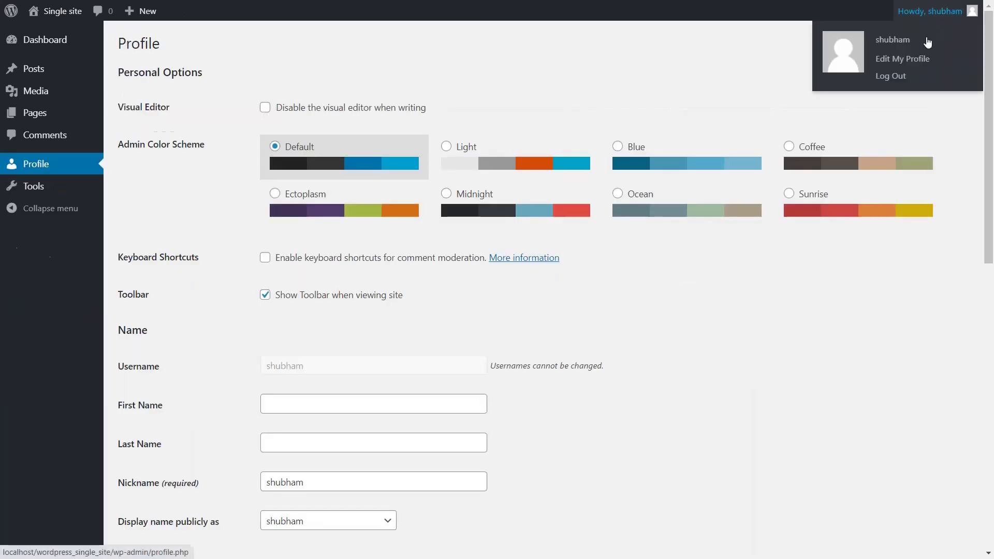
click(900, 77)
click(481, 238)
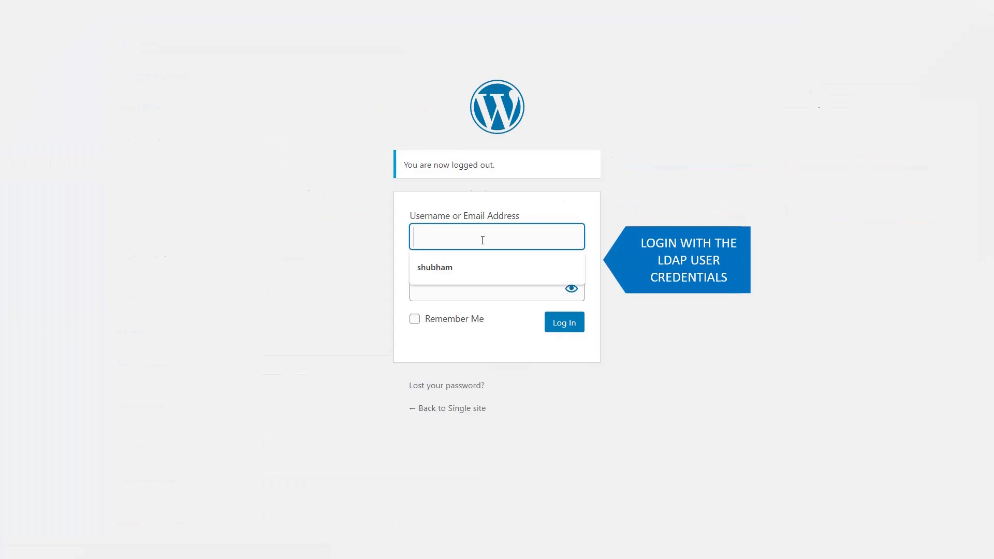
click(462, 267)
click(459, 287)
text(•••)
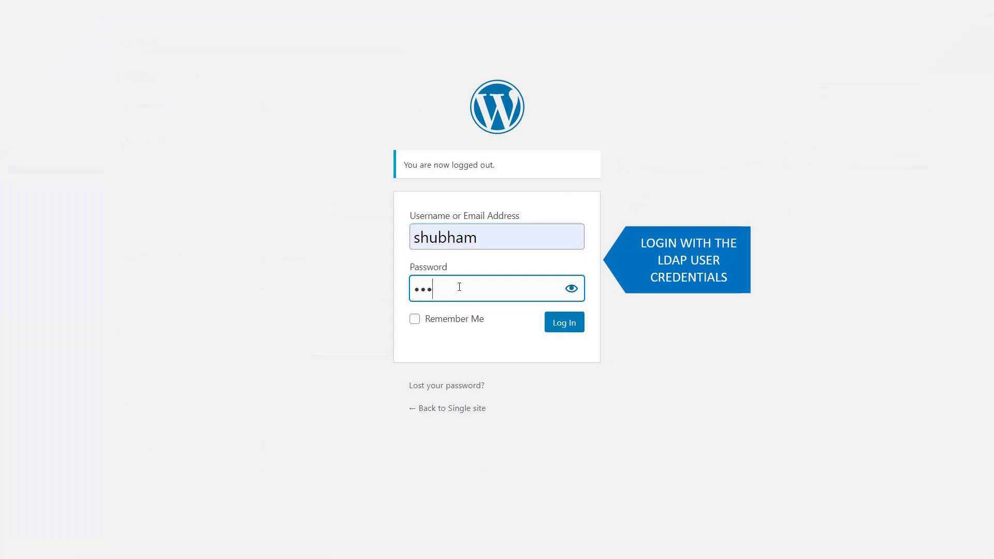
text(••••••)
key(Return)
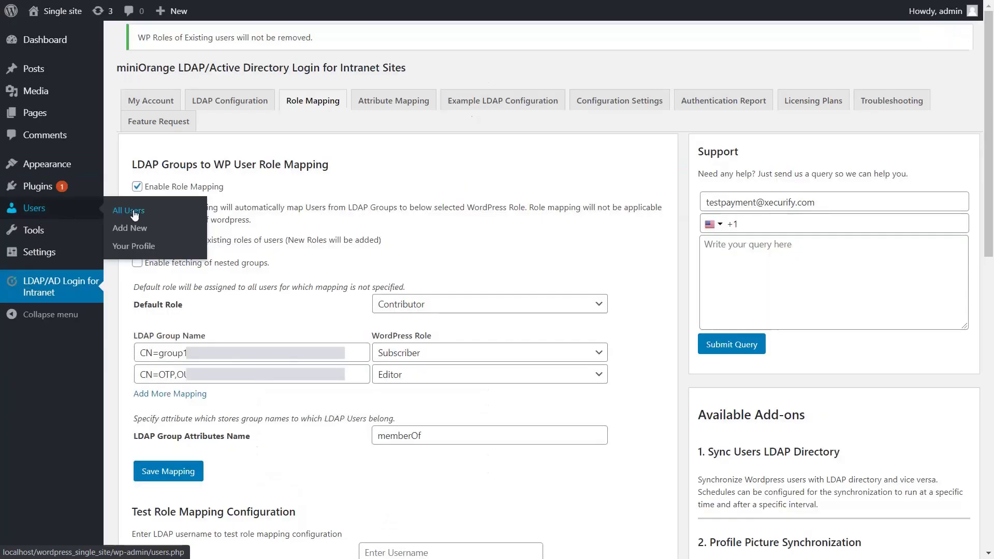
click(134, 213)
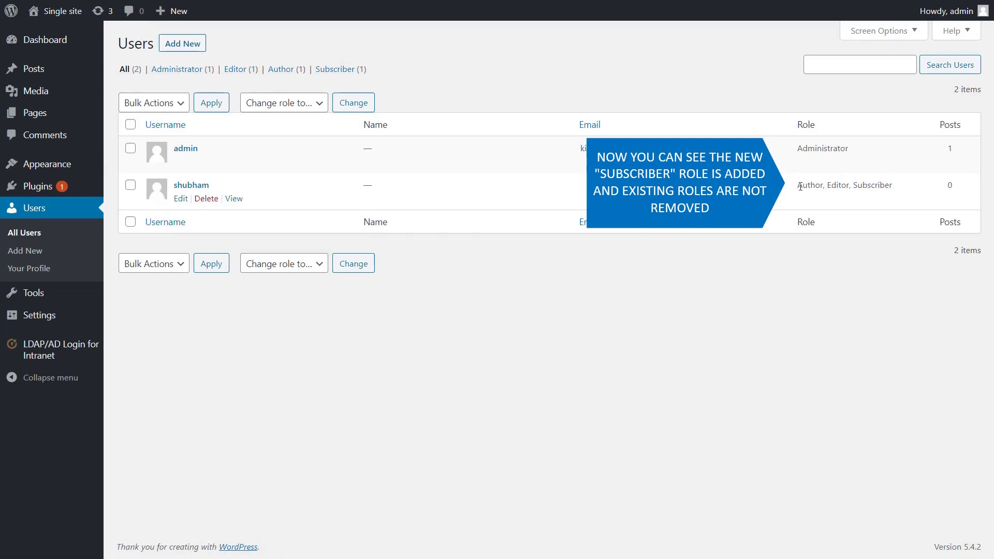
drag(800, 186, 896, 186)
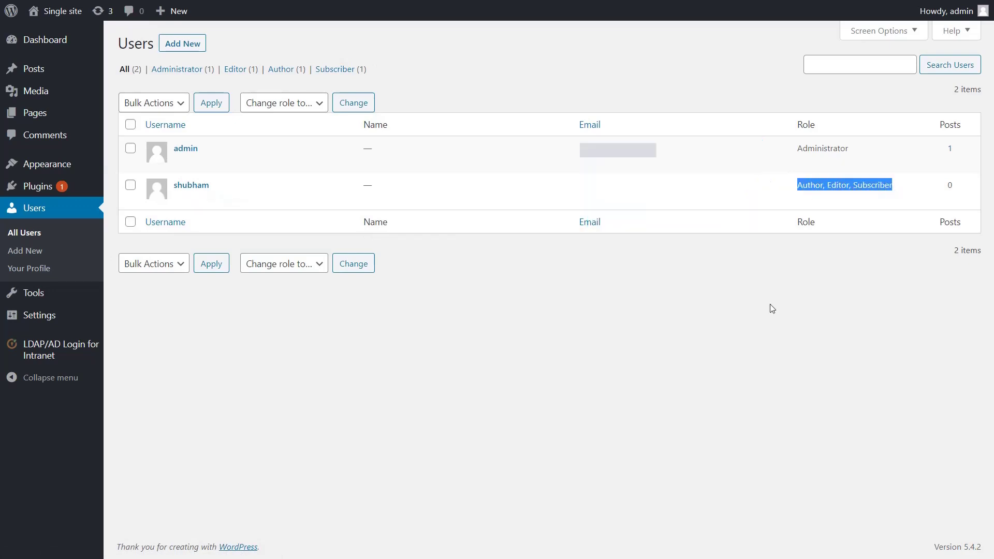
Tick 'Enable fetching of nested groups' in the plugin's Role Mapping settings.
click(75, 355)
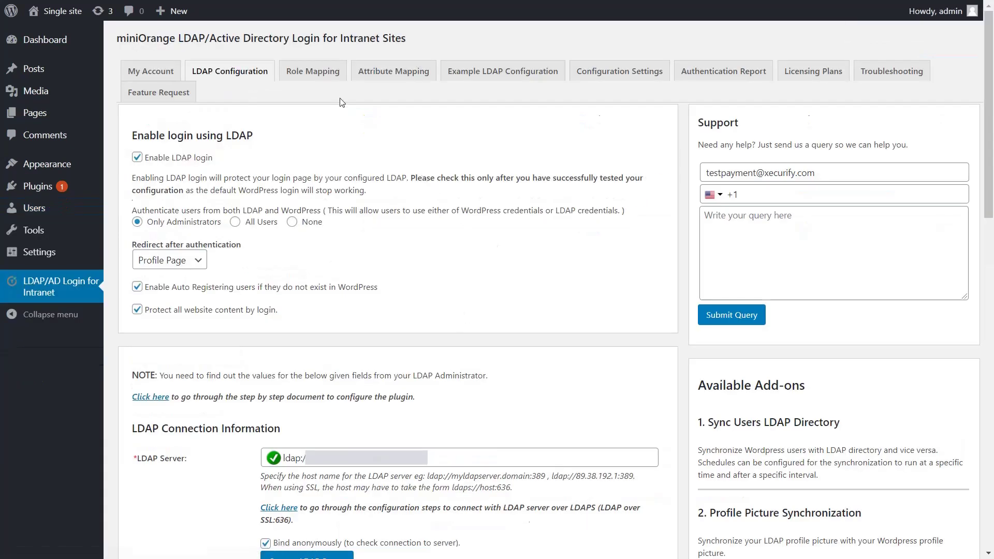
click(323, 75)
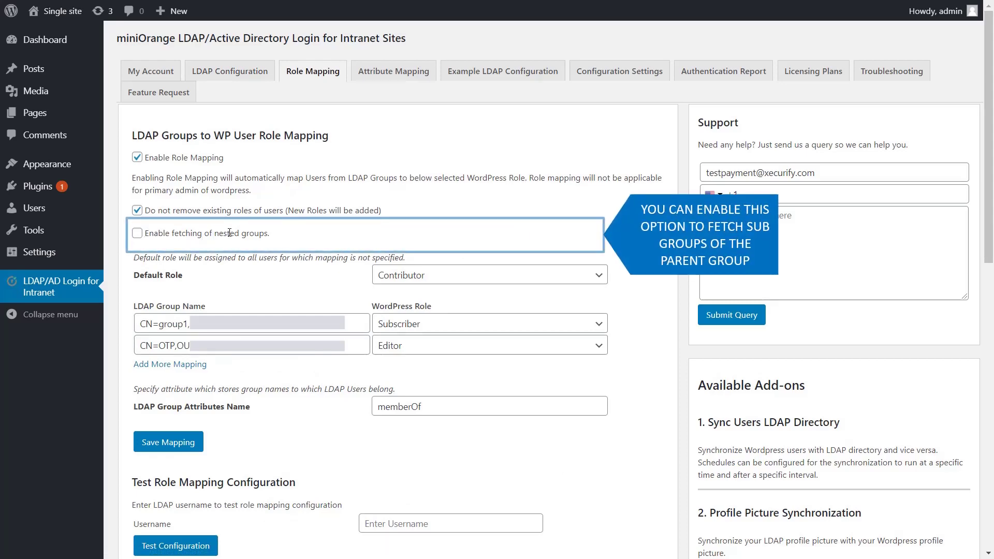
click(137, 233)
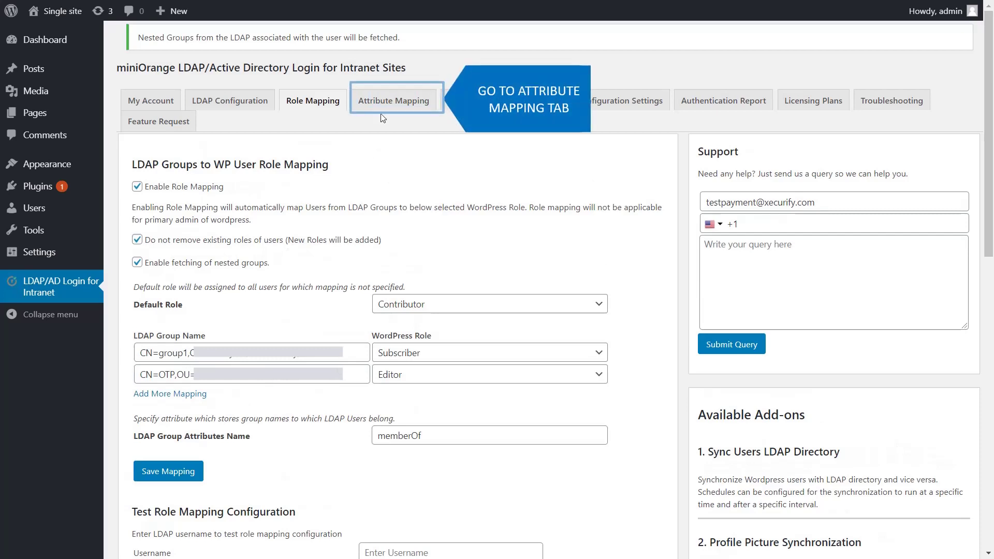
In Attribute Mapping, set Email to mail, Phone to telephonenumber and First Name to givenname.
click(373, 111)
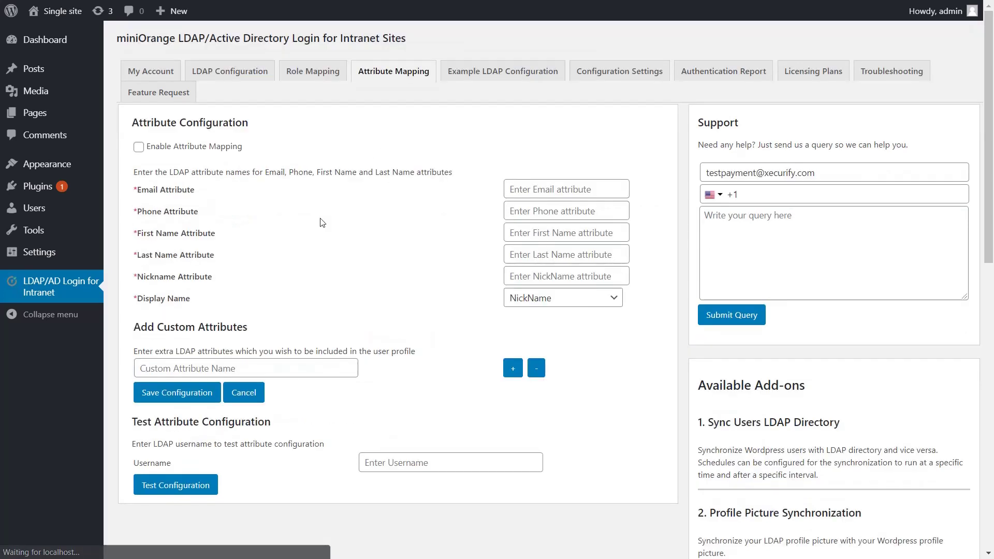
click(542, 193)
text(mail)
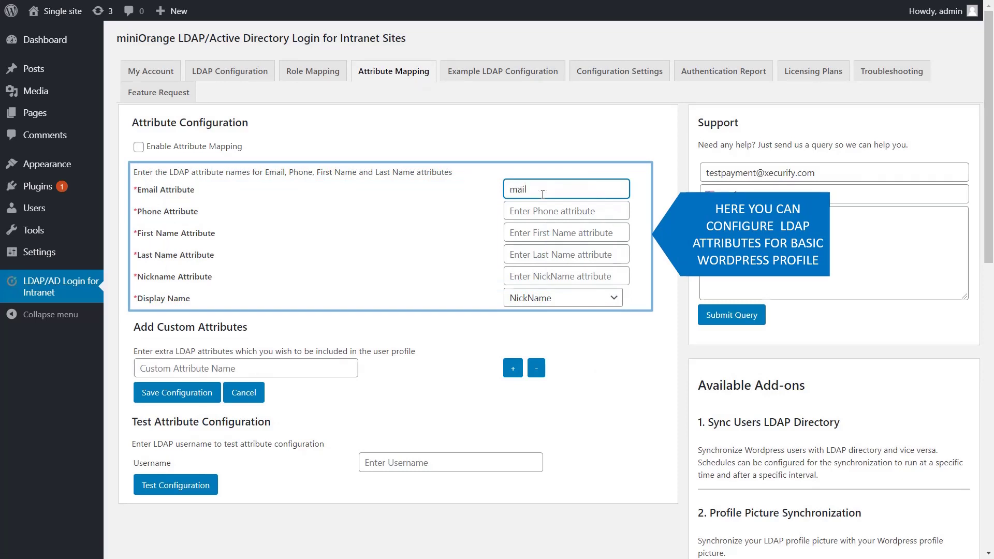
click(518, 209)
text(telephonenumber)
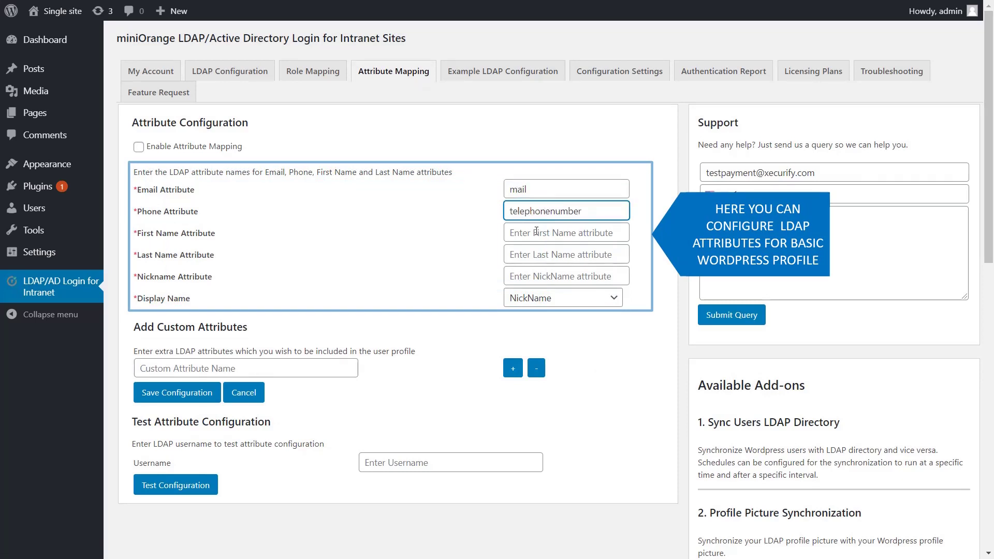
click(536, 231)
text(givenname)
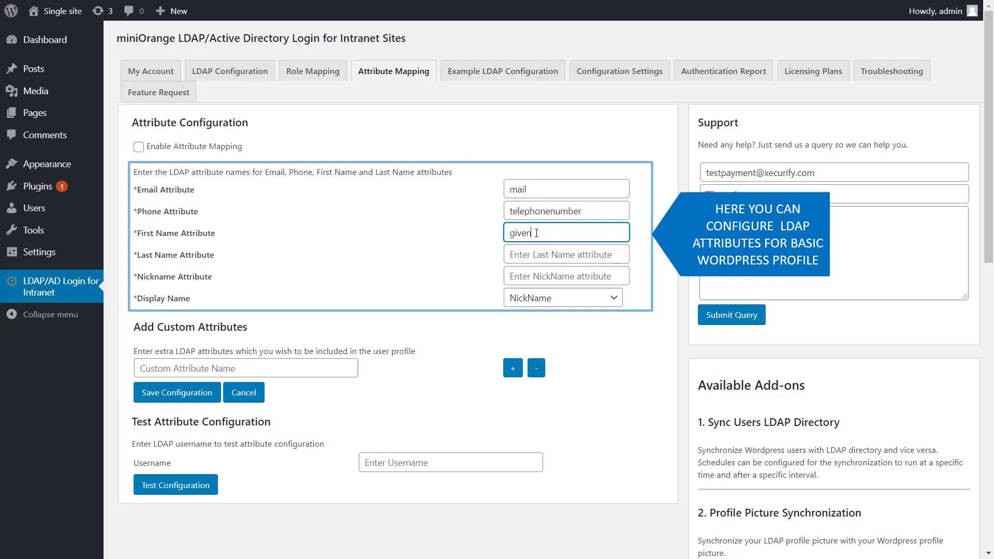
click(539, 252)
Set the Last Name attribute to sn and the Nickname attribute to displayname.
text(sn)
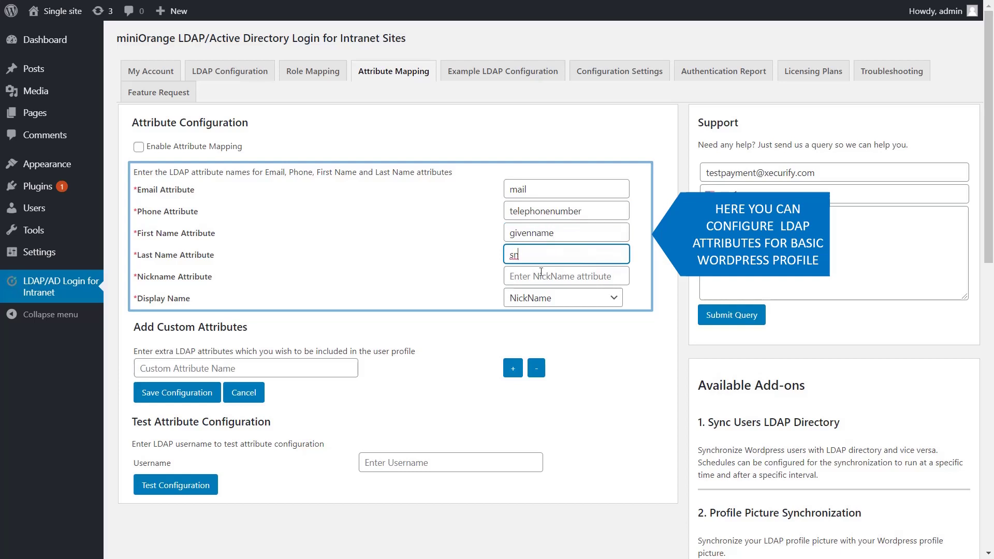
click(540, 276)
text(displayname)
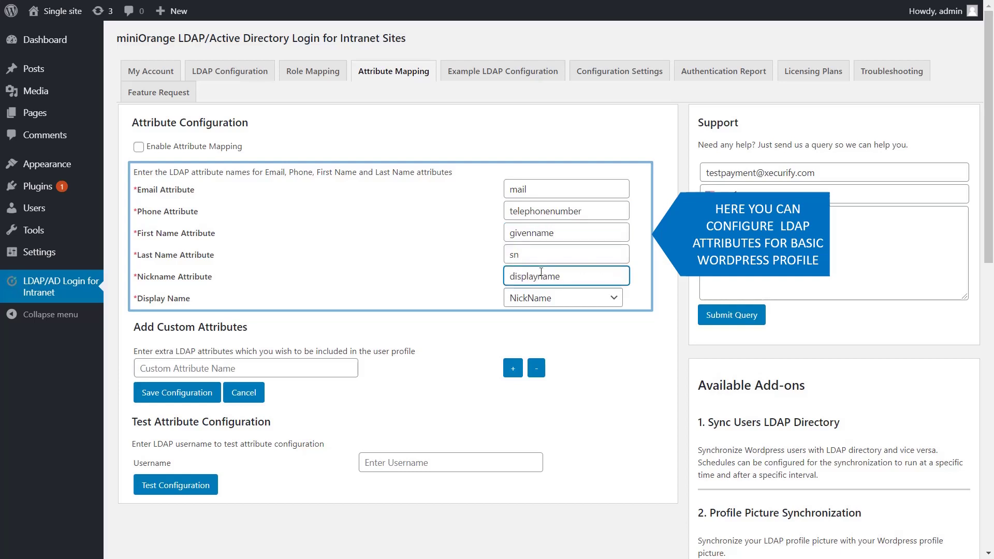
Add department and userprincipalname as custom attributes and save the configuration.
click(286, 370)
text(department)
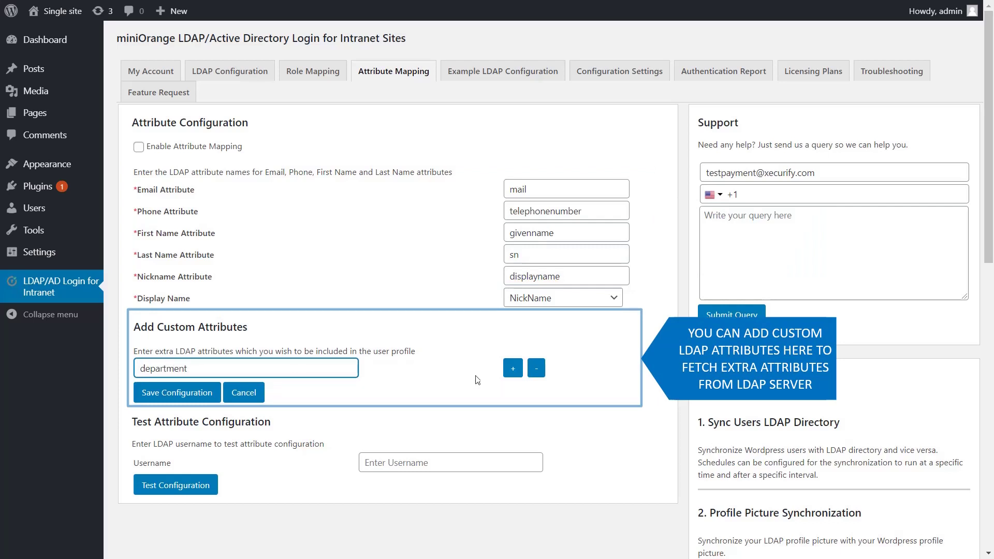
click(512, 368)
click(316, 387)
text(user)
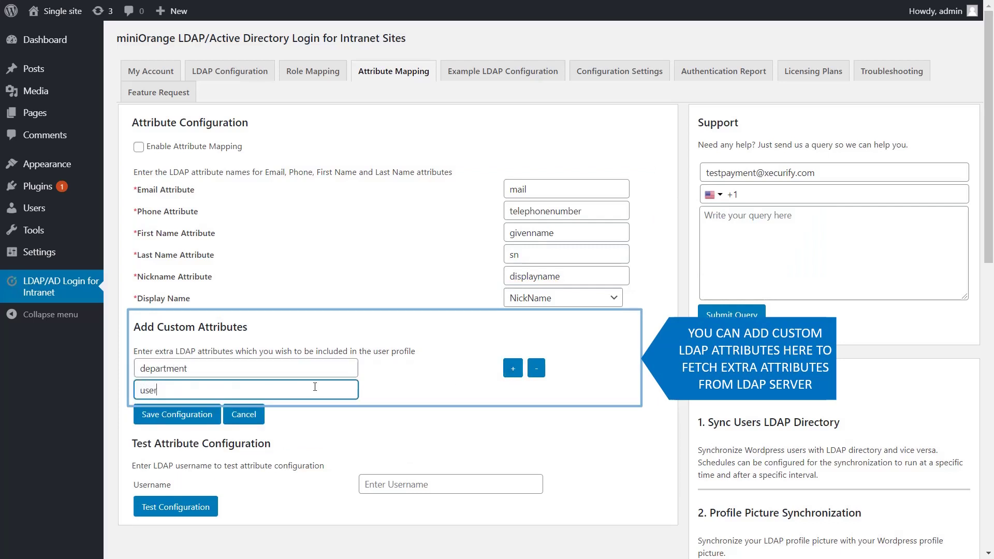
text(principalname)
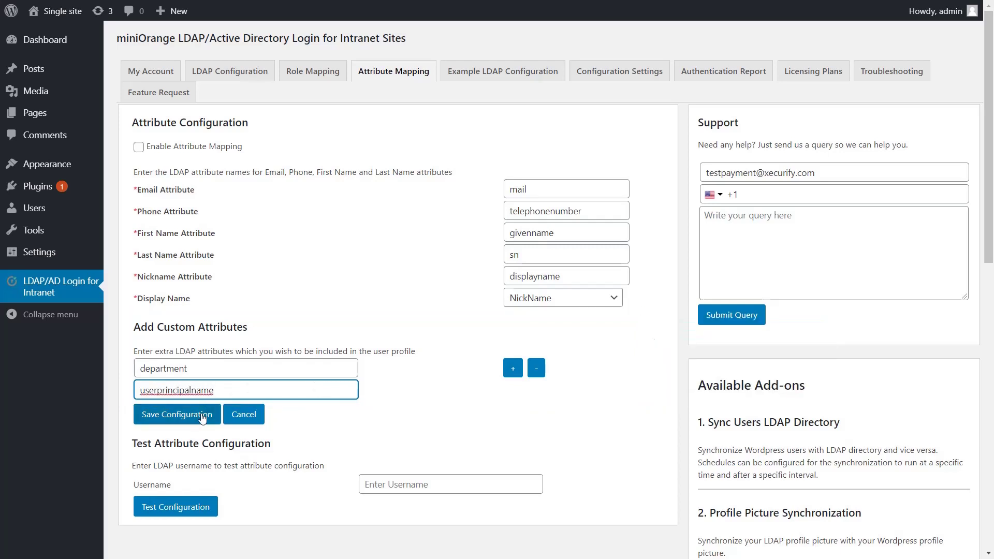
click(202, 415)
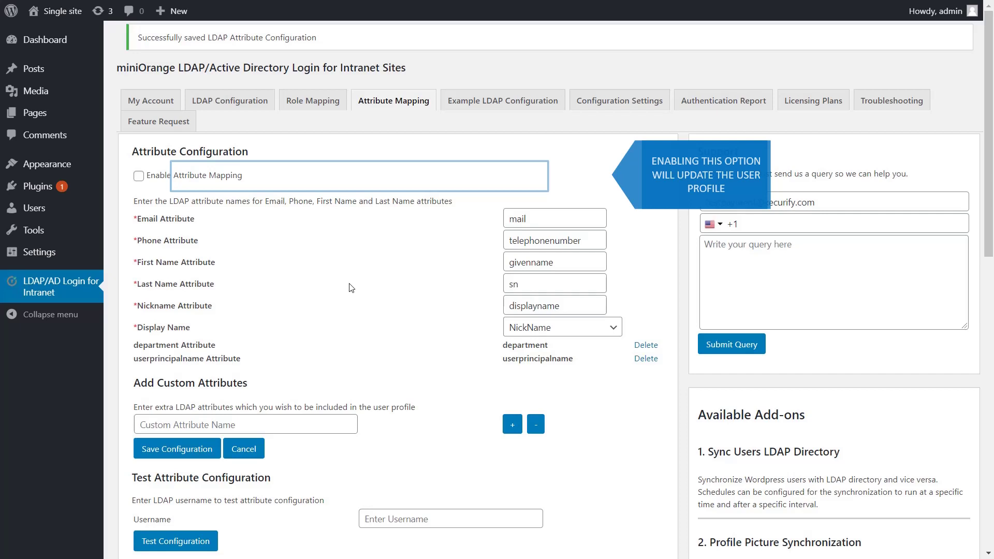
Enable attribute mapping, save, and test attribute fetching for the LDAP user's username.
click(139, 177)
click(190, 449)
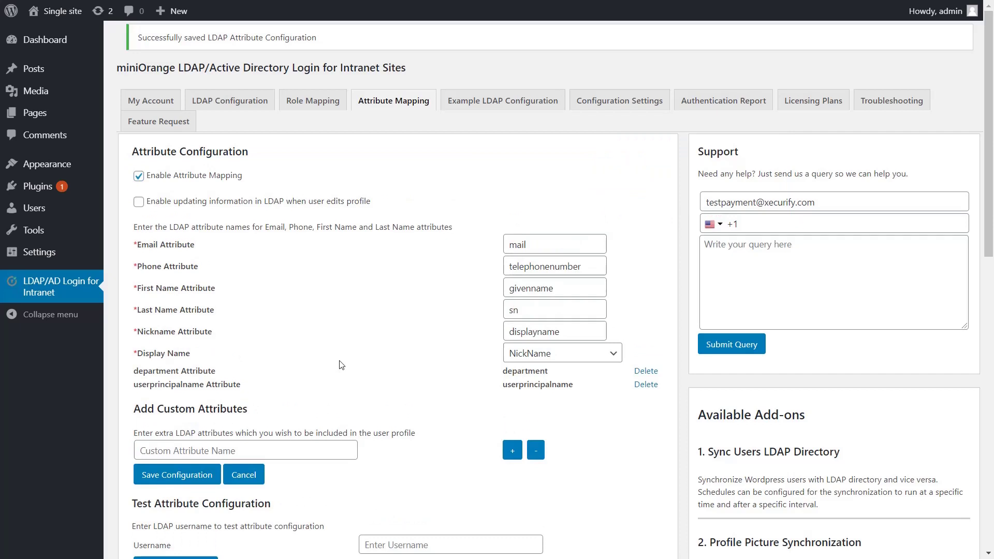
scroll(341, 365, down, 2)
click(434, 462)
scroll(435, 463, up, 1)
text(shu)
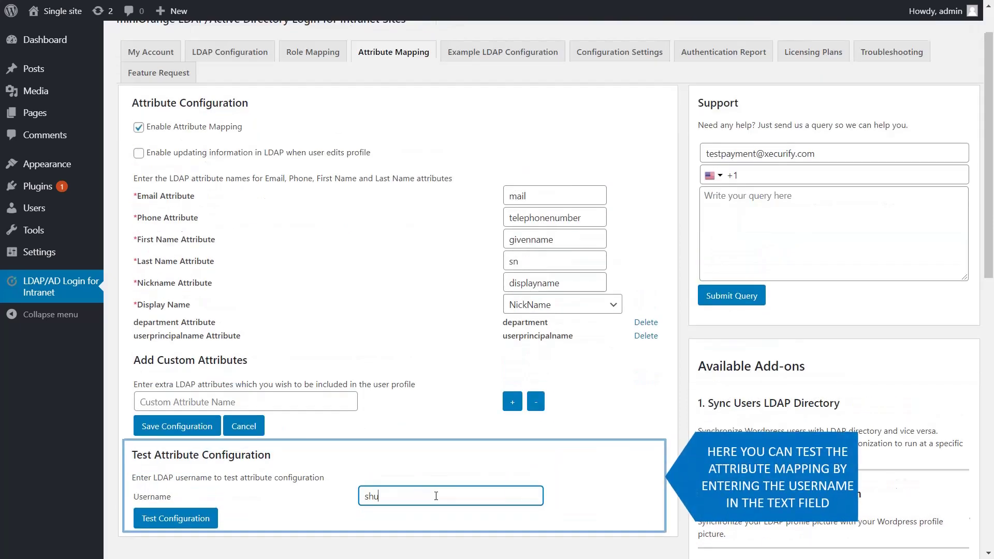
text(bham)
click(201, 519)
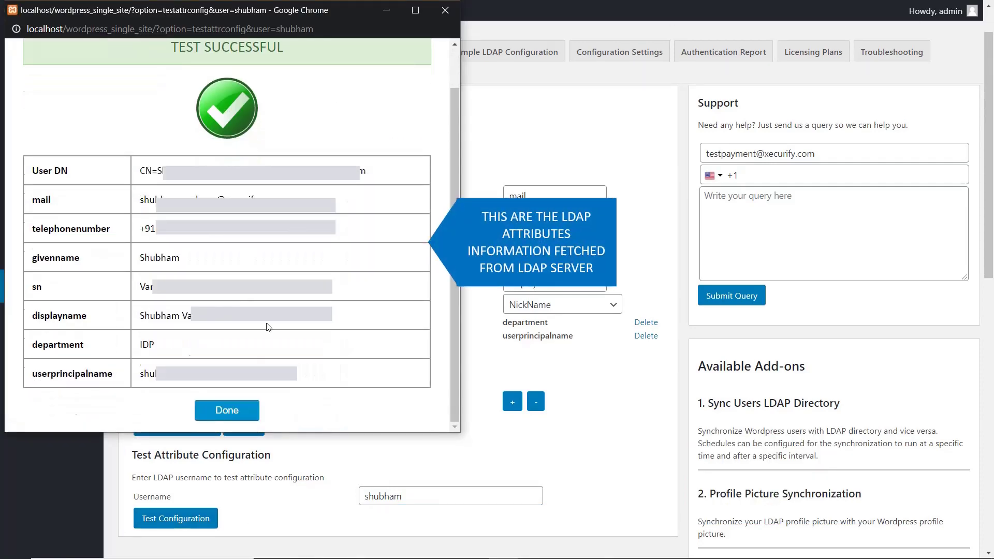
click(226, 410)
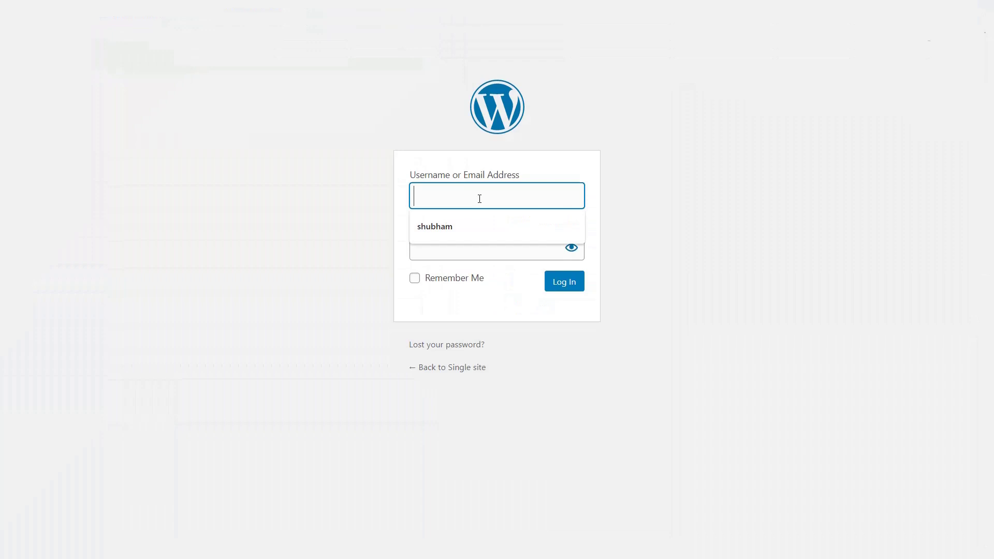
key(Down)
key(Return)
key(Tab)
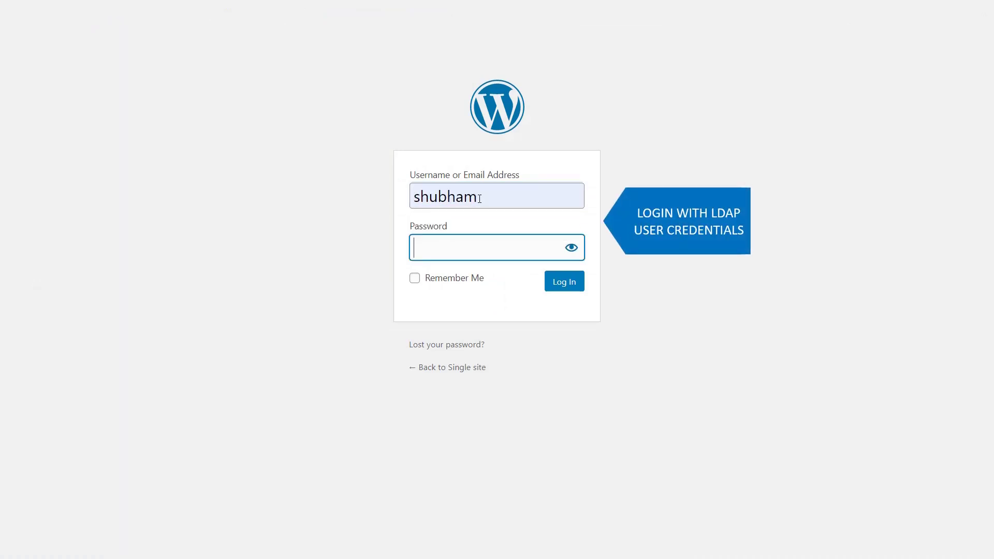
text(•••••••)
key(Return)
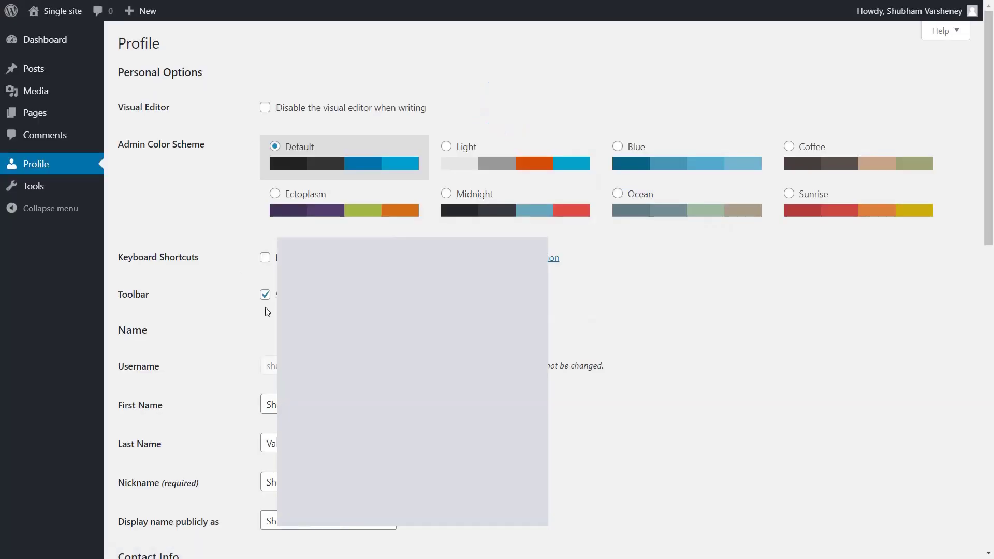
scroll(543, 290, down, 2)
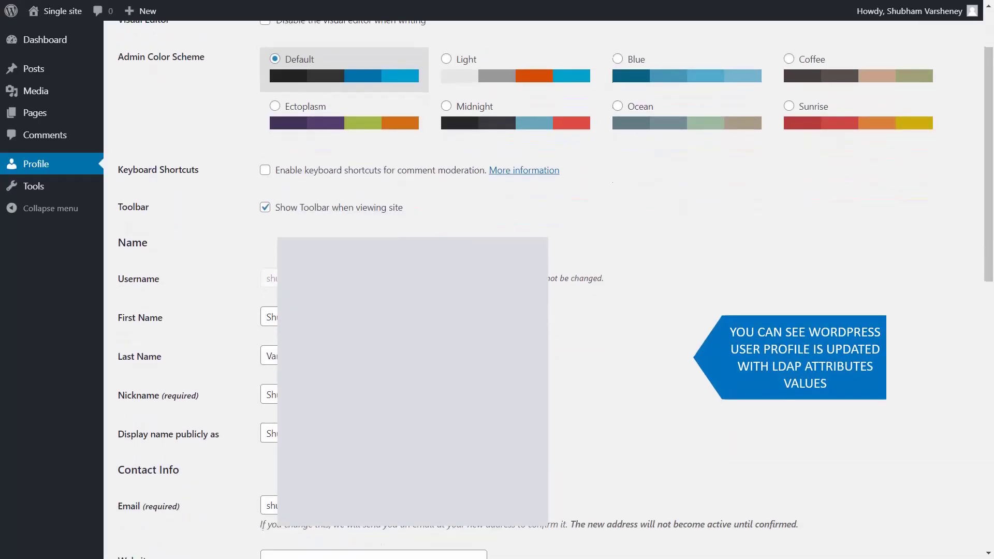
scroll(543, 290, down, 3)
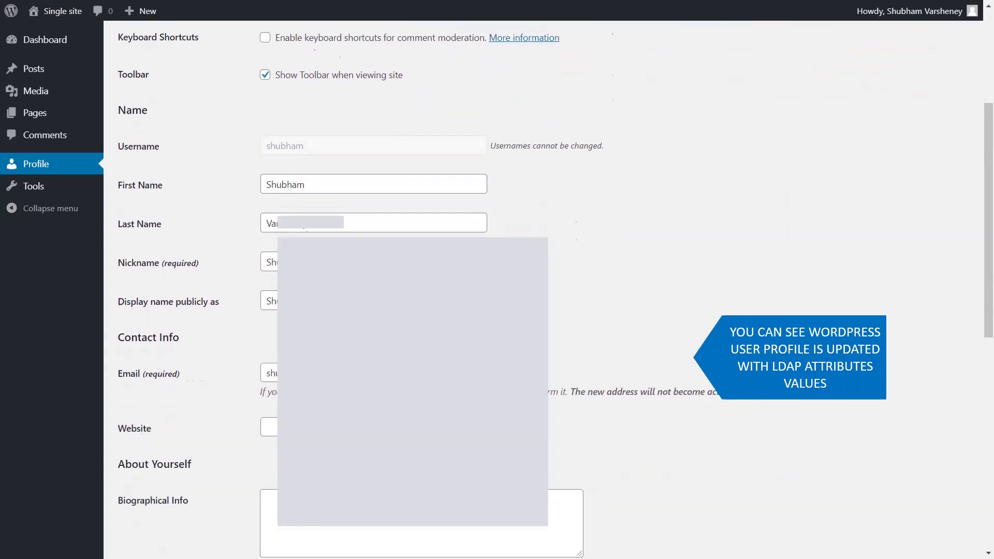
scroll(160, 327, down, 10)
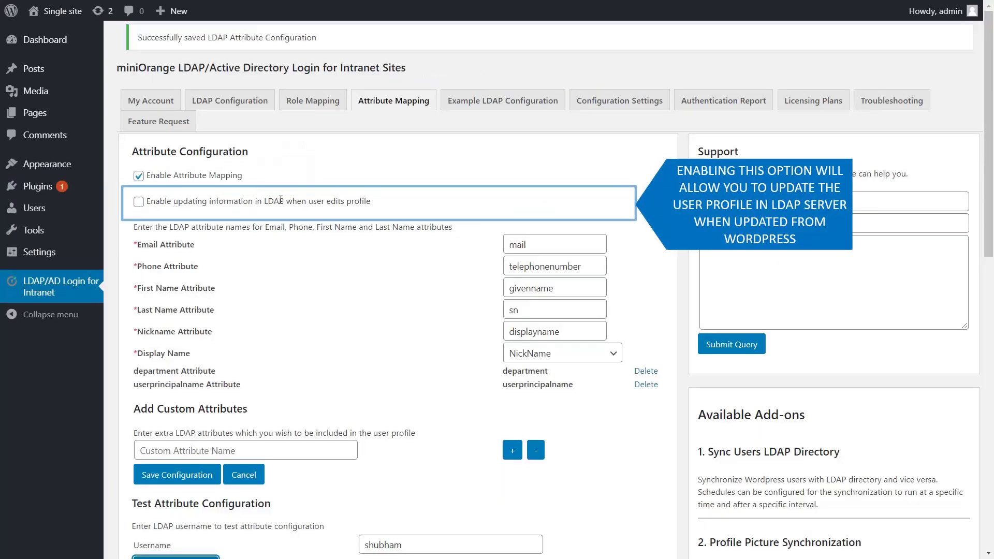
Enable LDAP updates on profile edits, then append V to the user's First Name and update the profile.
click(138, 203)
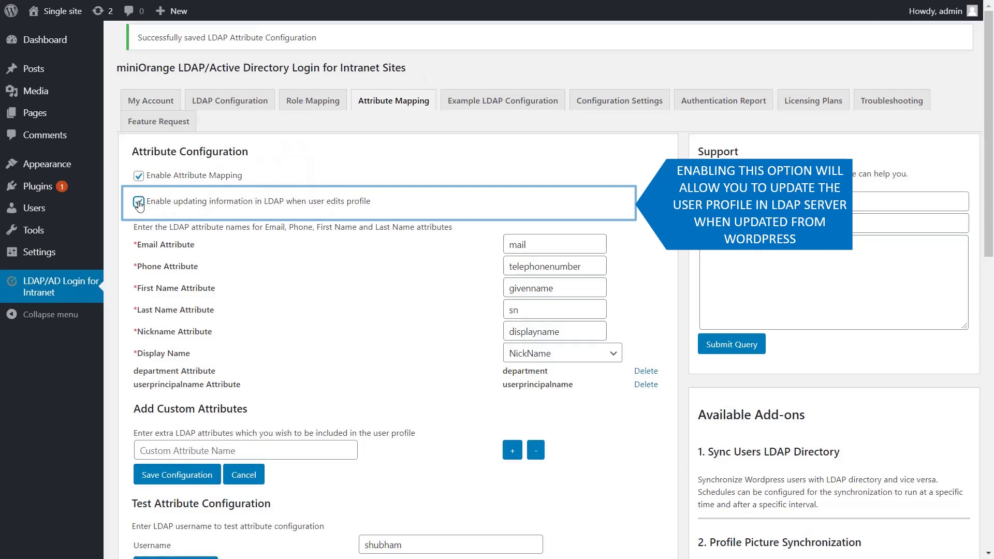
click(175, 475)
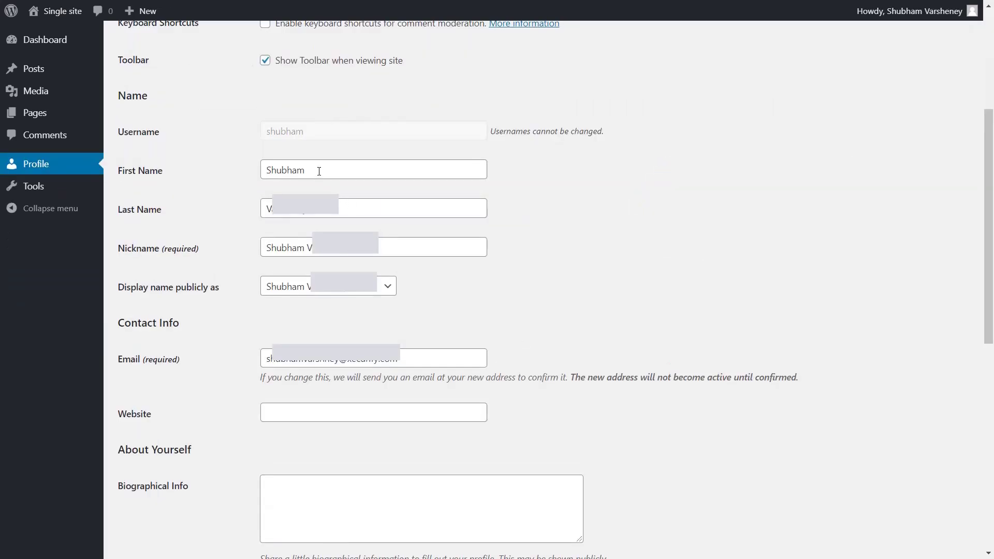
click(319, 171)
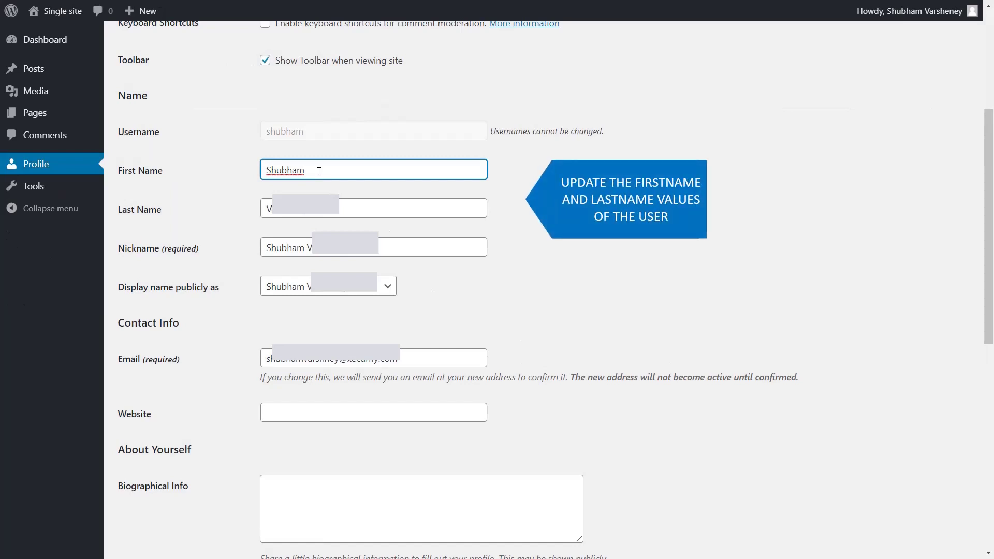
text(V)
click(312, 212)
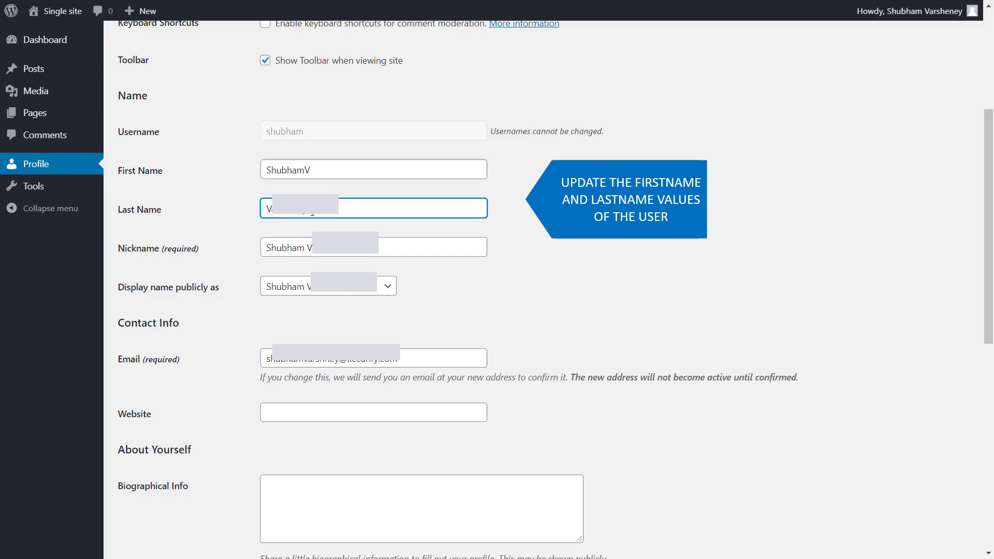
scroll(437, 247, down, 10)
click(166, 492)
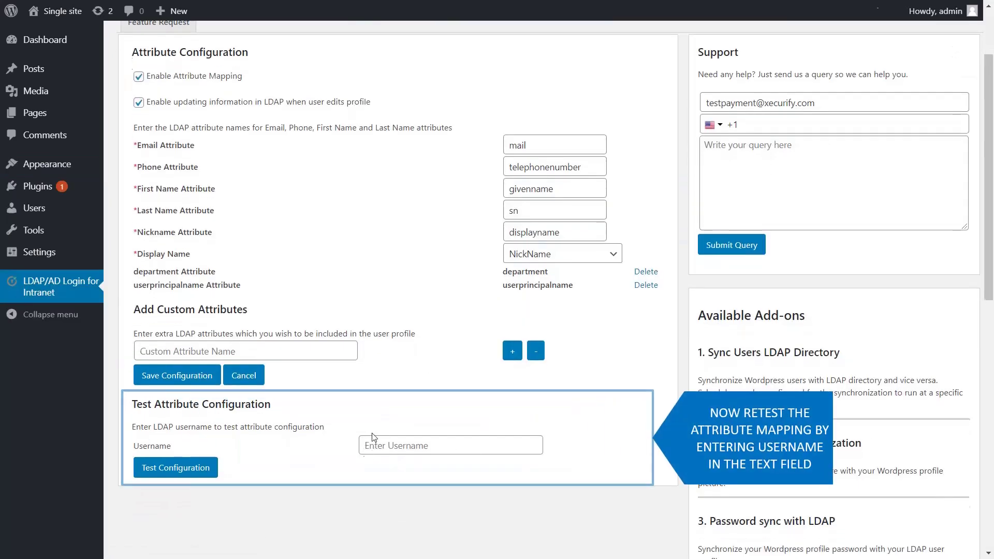
Rerun the attribute test for the LDAP user and verify the updated givenname and sn values.
click(375, 440)
text(shubham)
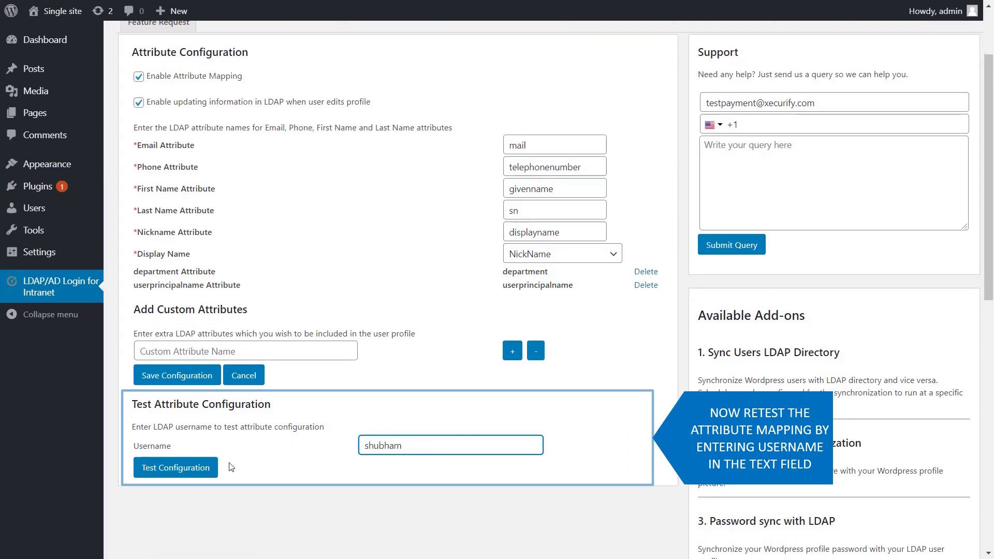
click(205, 467)
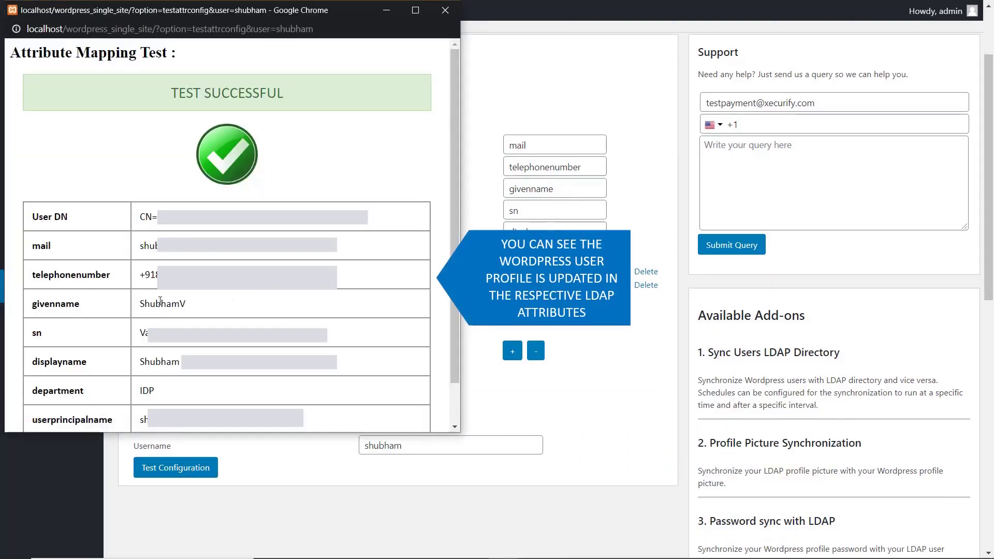
drag(141, 303, 200, 308)
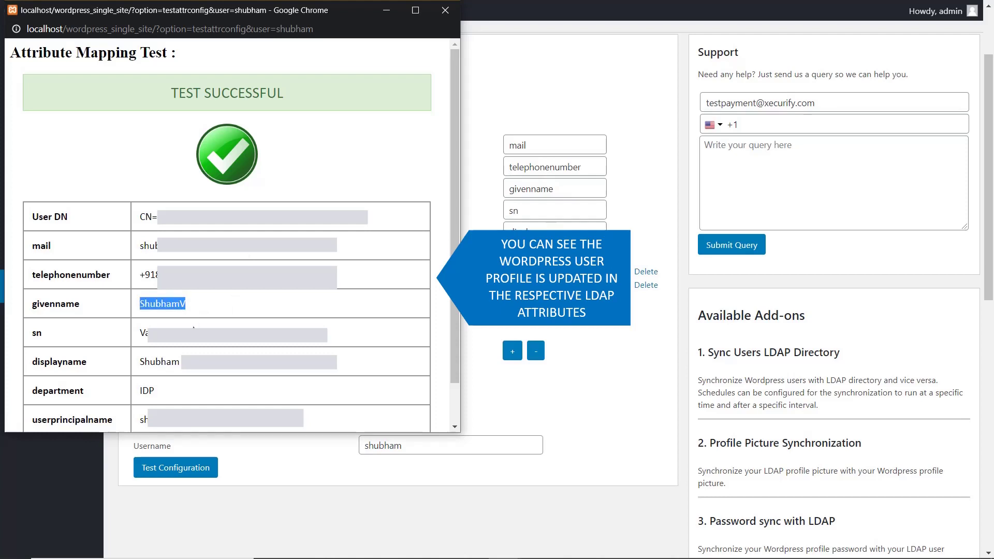
drag(140, 336, 188, 335)
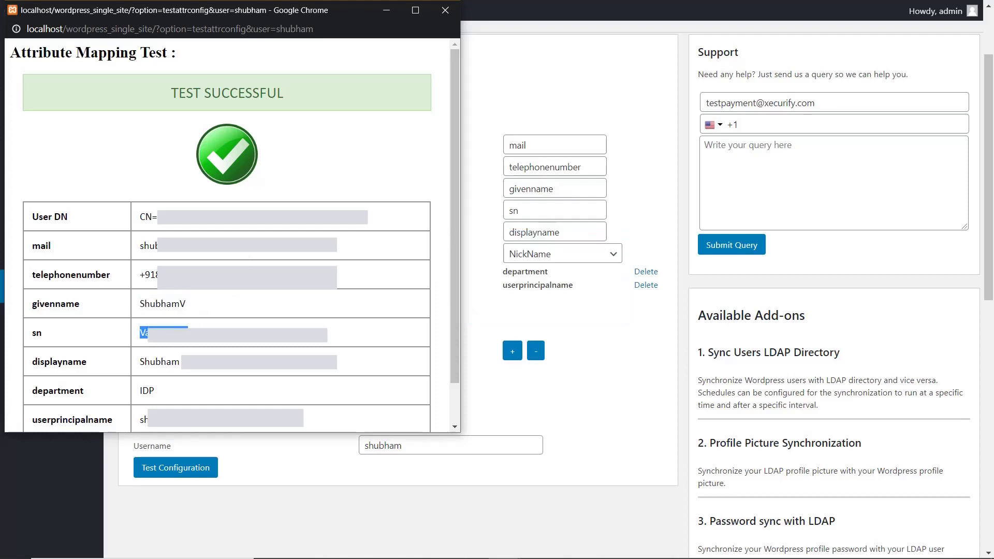
click(446, 11)
scroll(468, 196, up, 2)
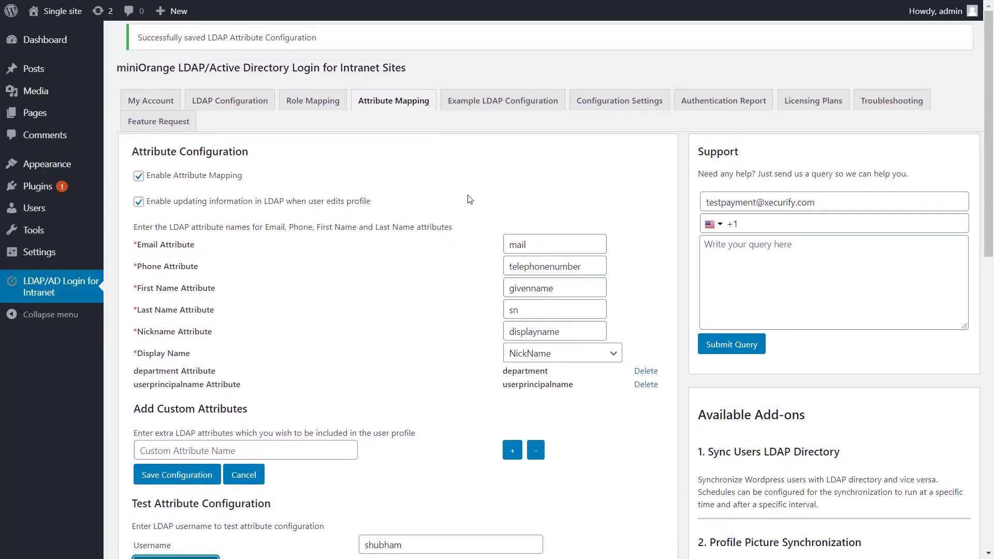
Export the plugin configuration to Downloads as miniorange-ldap-config.json, leaving the service account password excluded.
click(616, 108)
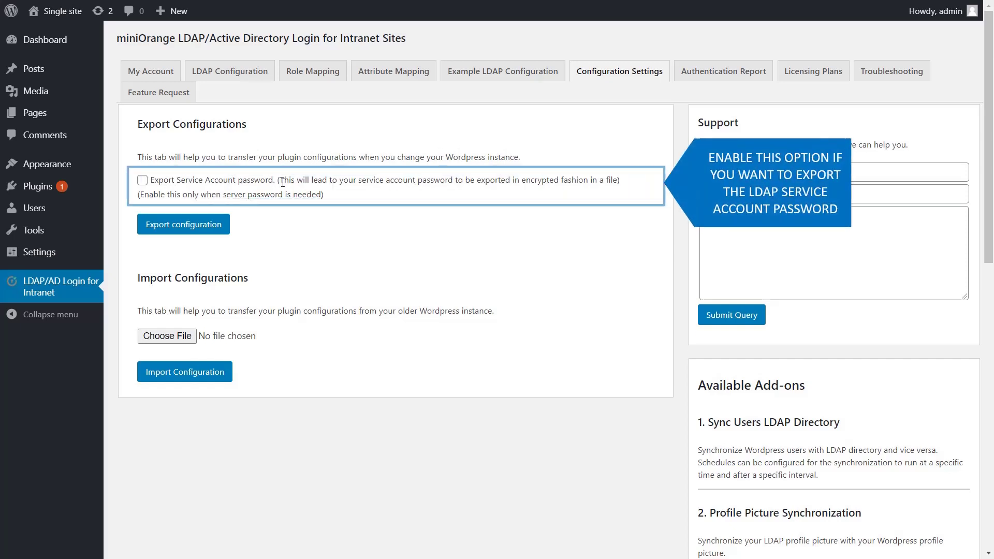
click(142, 180)
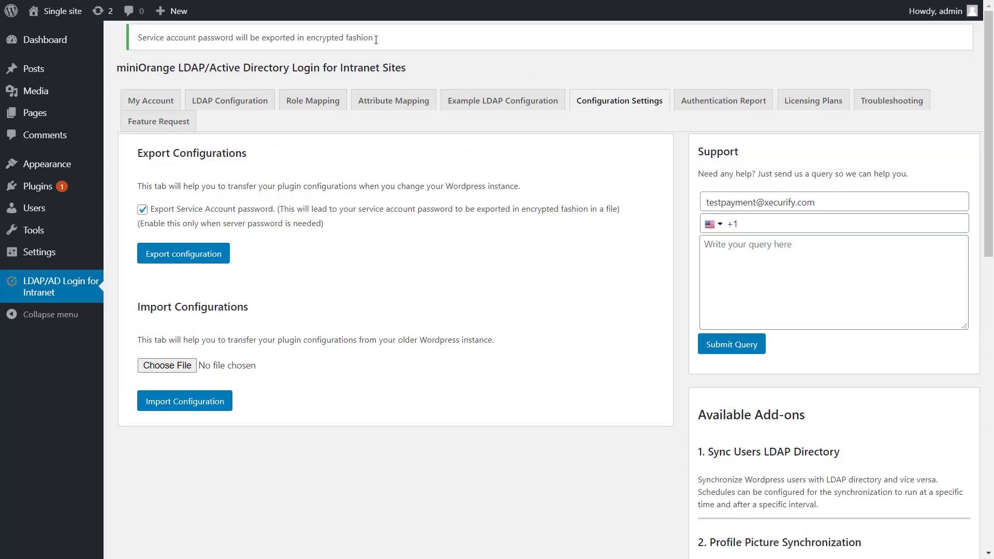
click(142, 210)
click(194, 256)
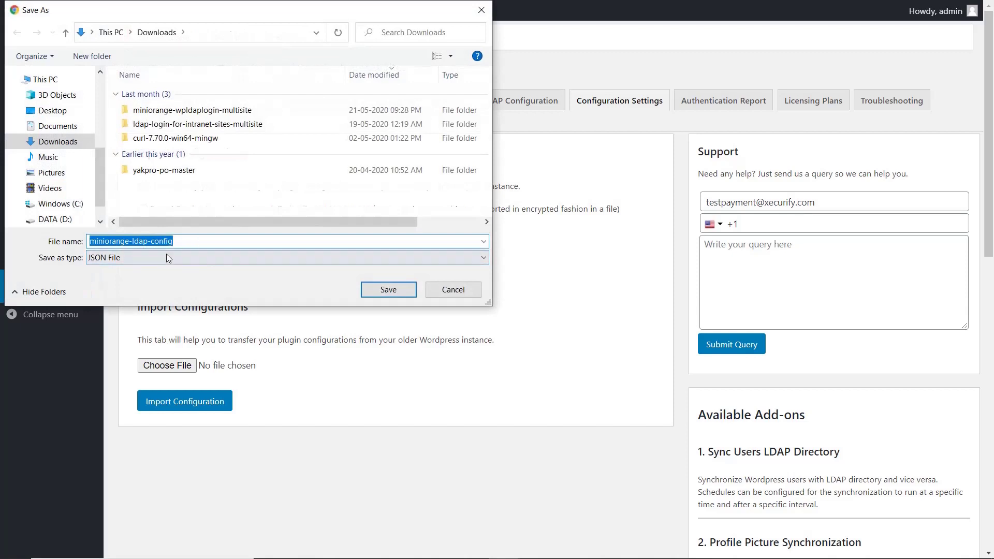
click(379, 295)
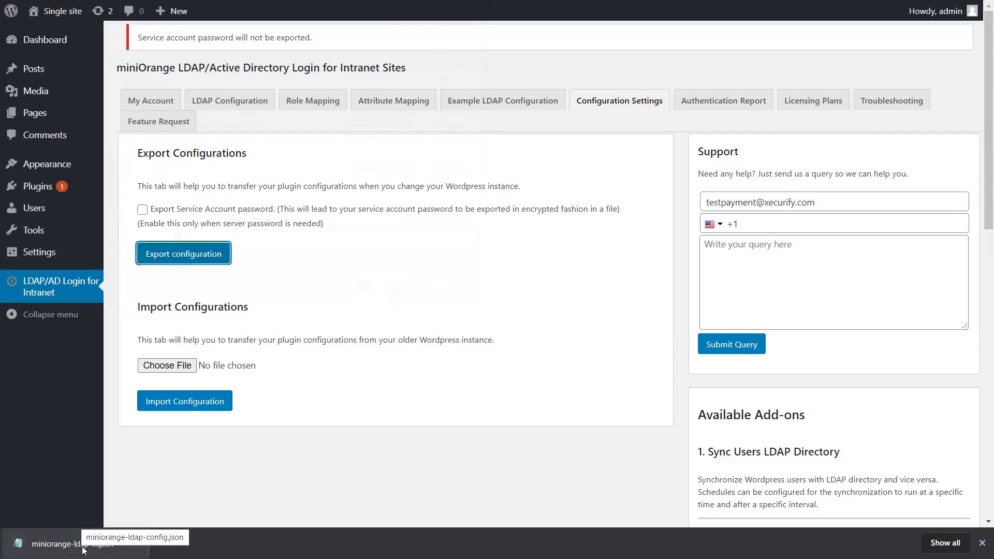
Select miniorange-ldap-config.json and import it with Import Configuration.
click(190, 369)
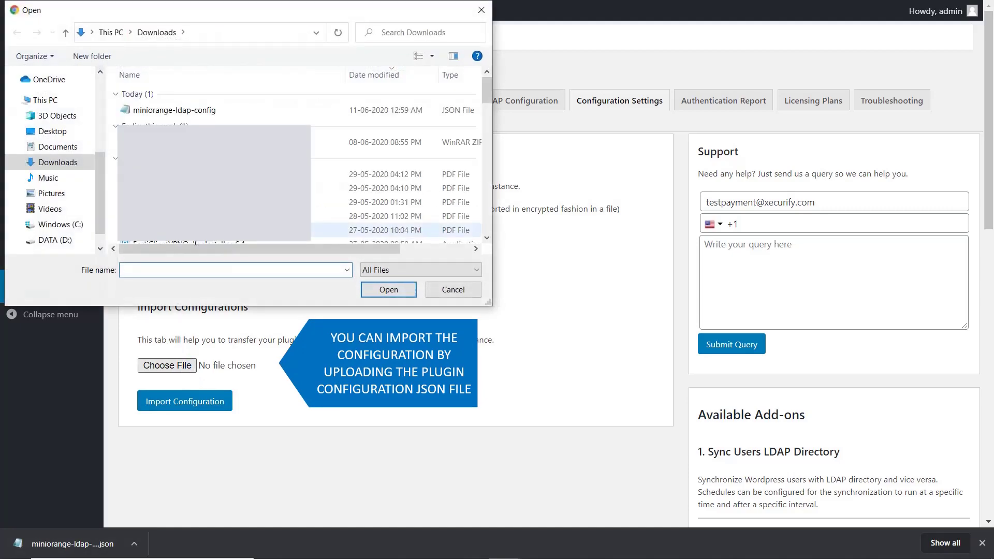
click(181, 113)
click(388, 289)
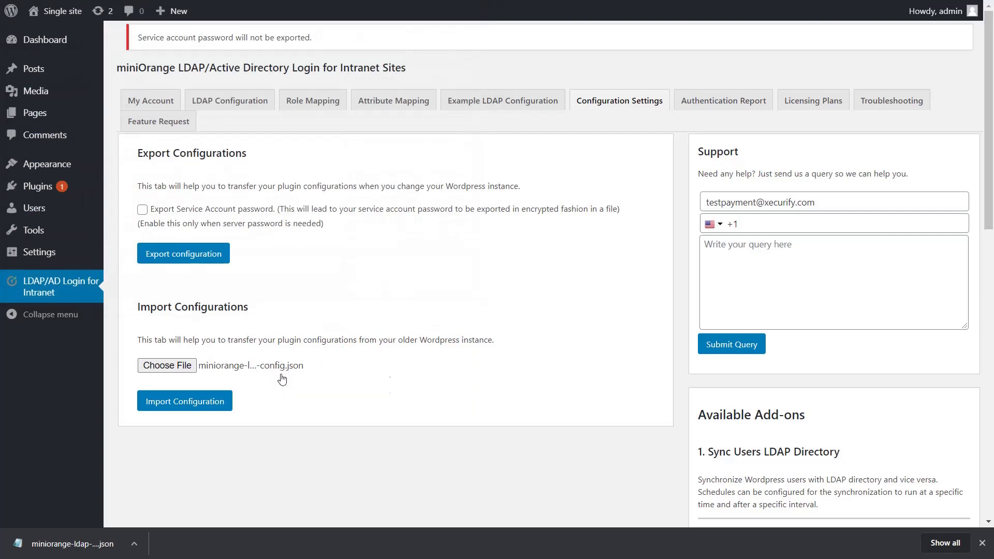
click(197, 401)
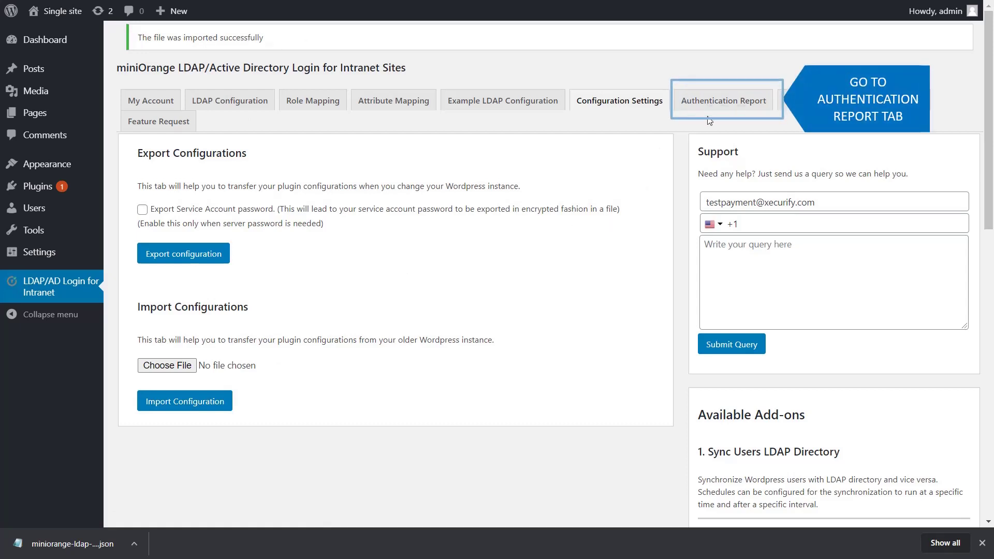
In Authentication Report, enable Log Authentication Requests and Keep User Report table on Uninstall.
click(717, 100)
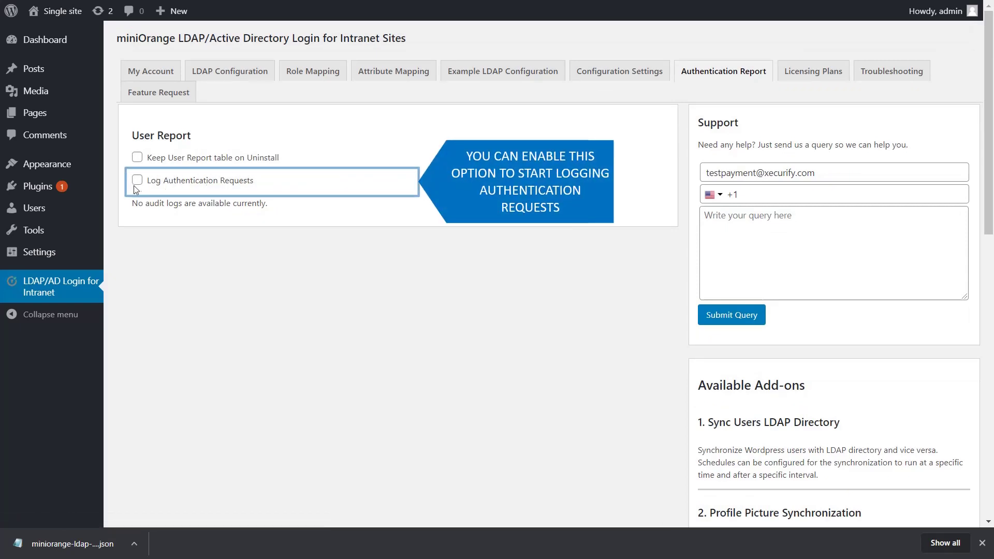
click(137, 180)
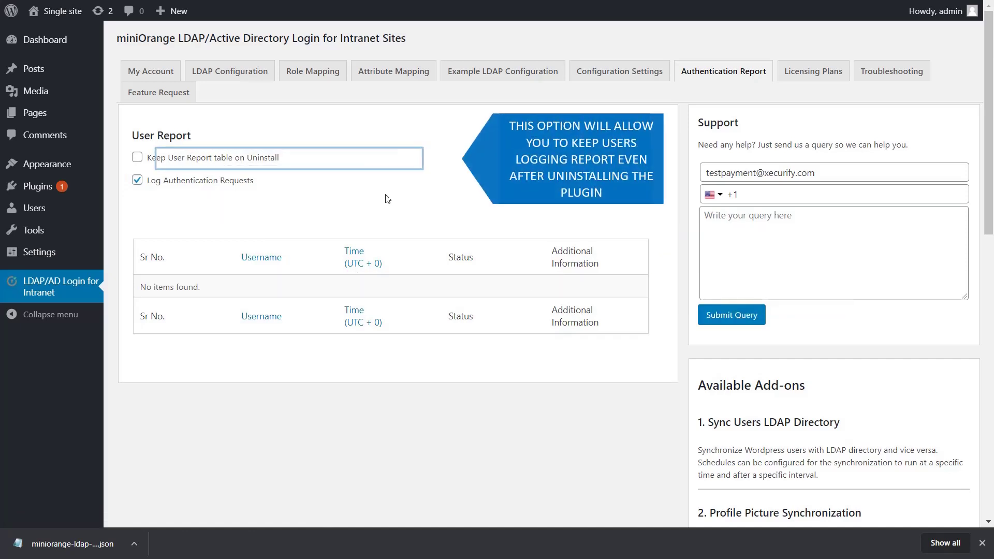
click(137, 158)
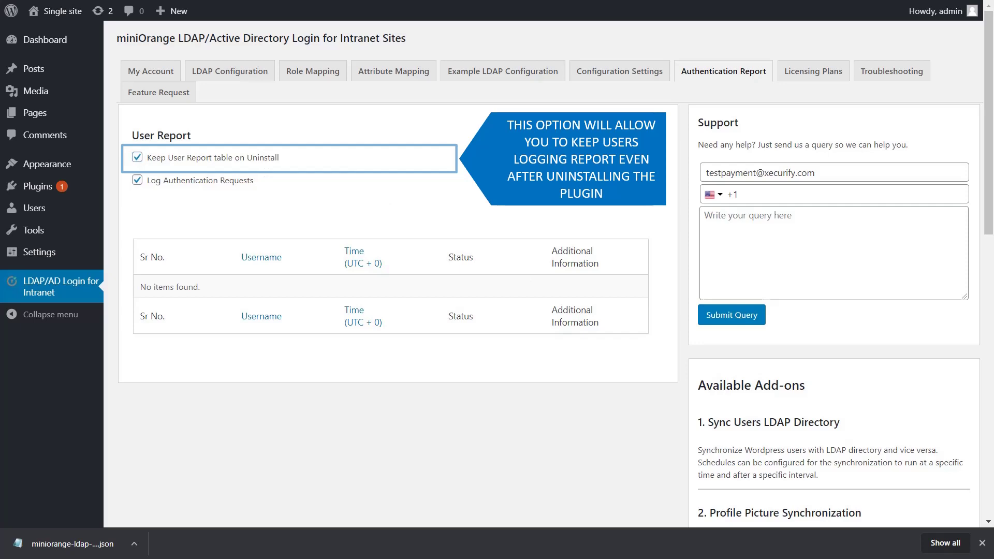